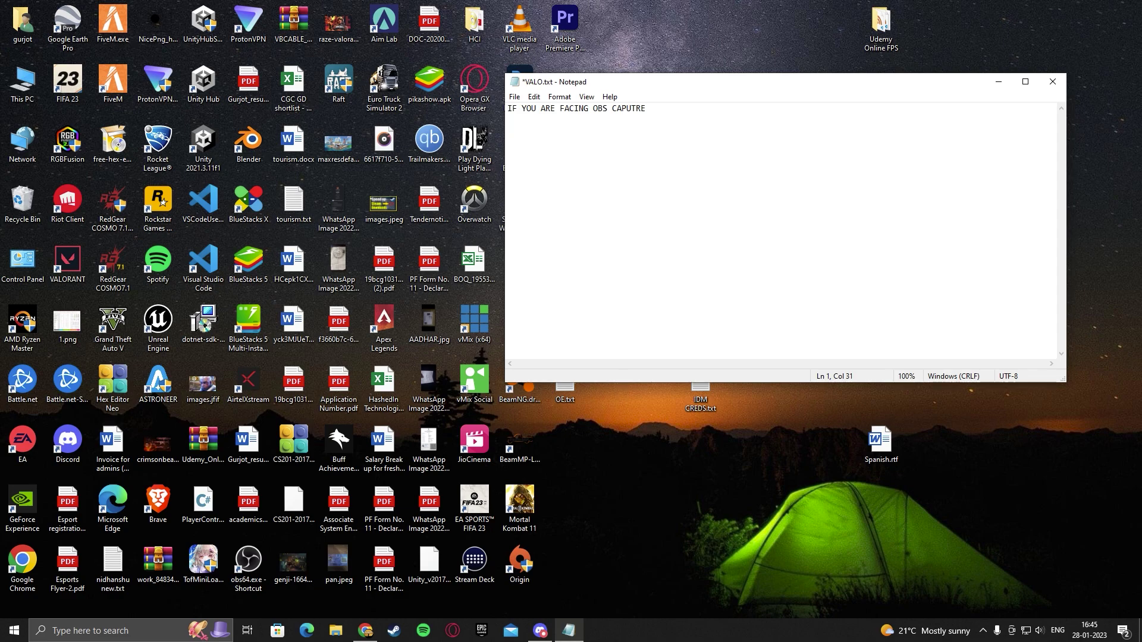
- Complete the note in VALO.txt with "ISSUE WITH HAVING BLACK SCREEN JUSST FOLLOW ALONG" and minimize it
text(WITH HAVING BLACK SCREEN)
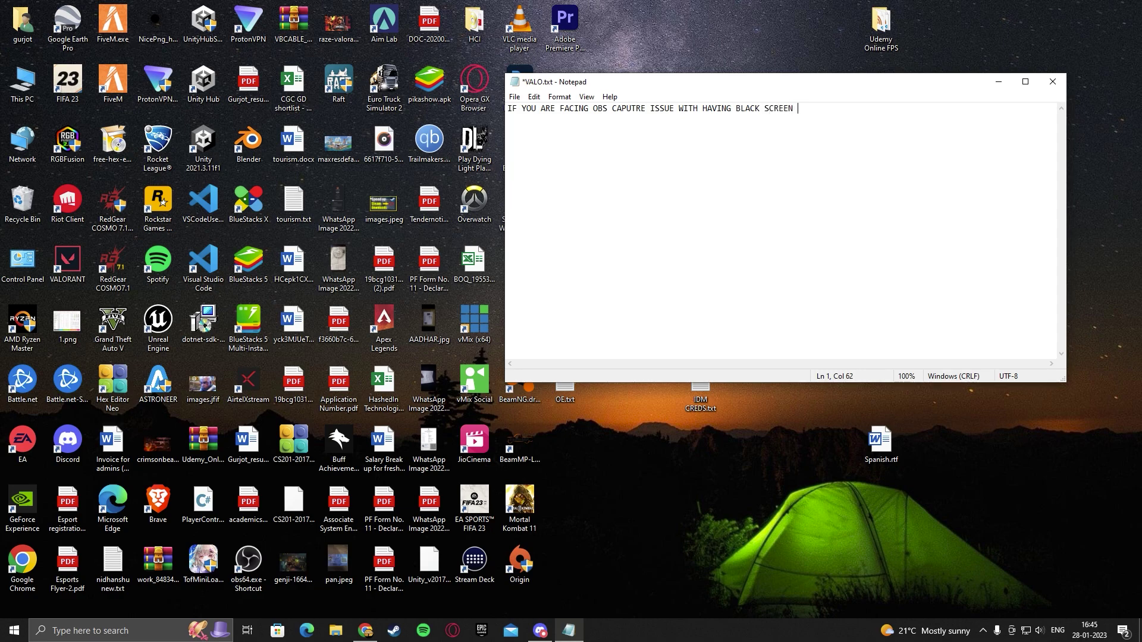
text( JUSST FOLLOW ALONG)
click(998, 81)
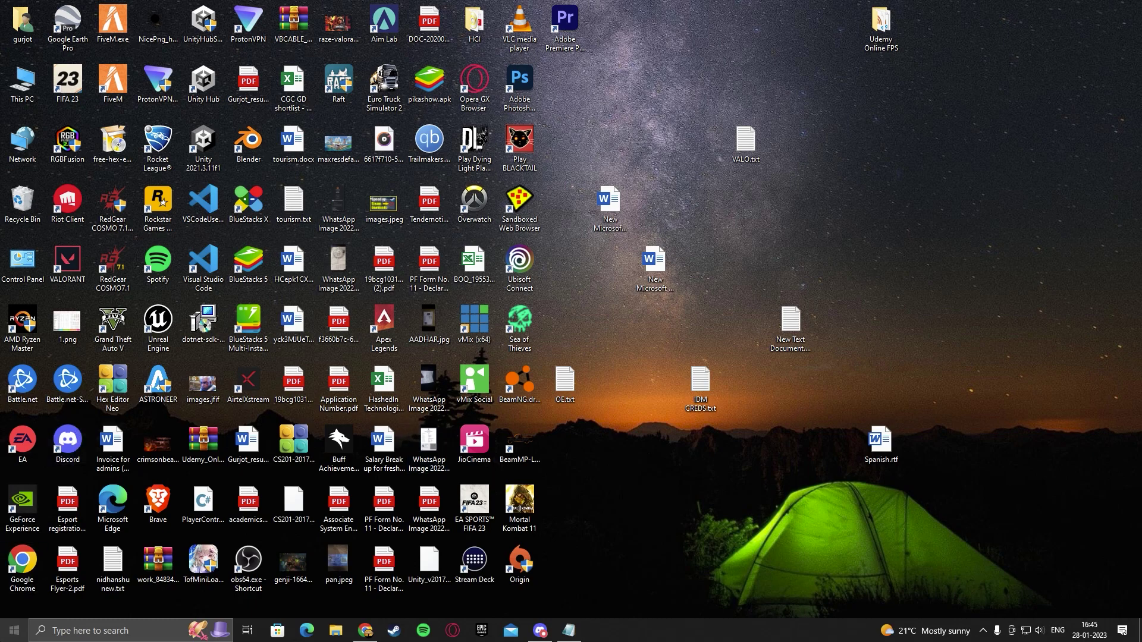
- Search Windows for "GRAP" and open the Graphics settings page
click(15, 630)
text(GRAP)
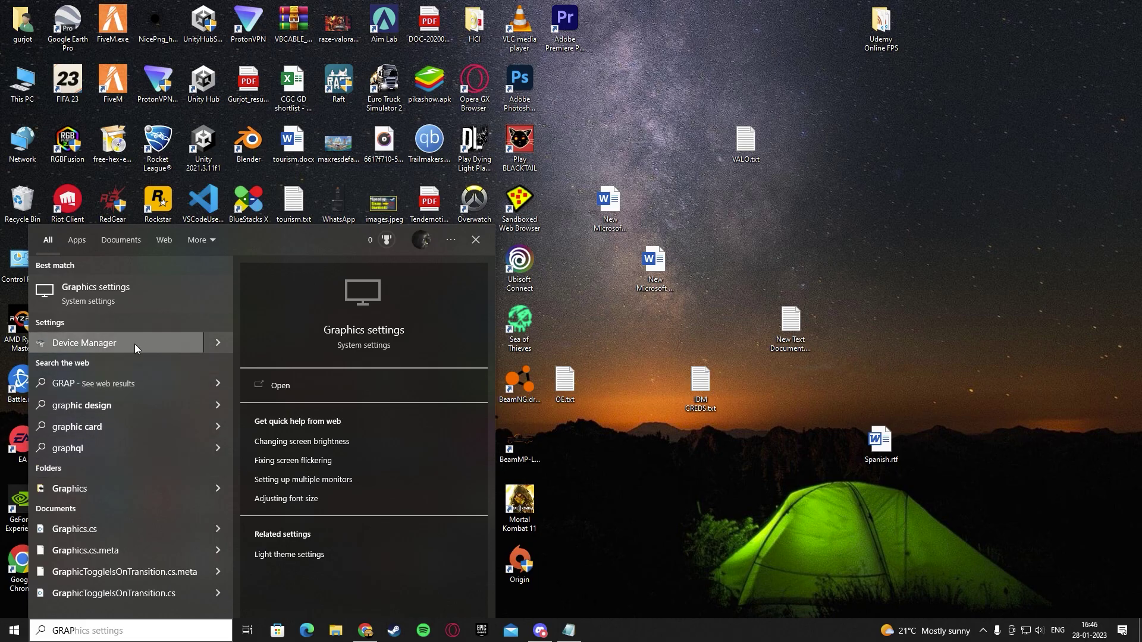
click(137, 299)
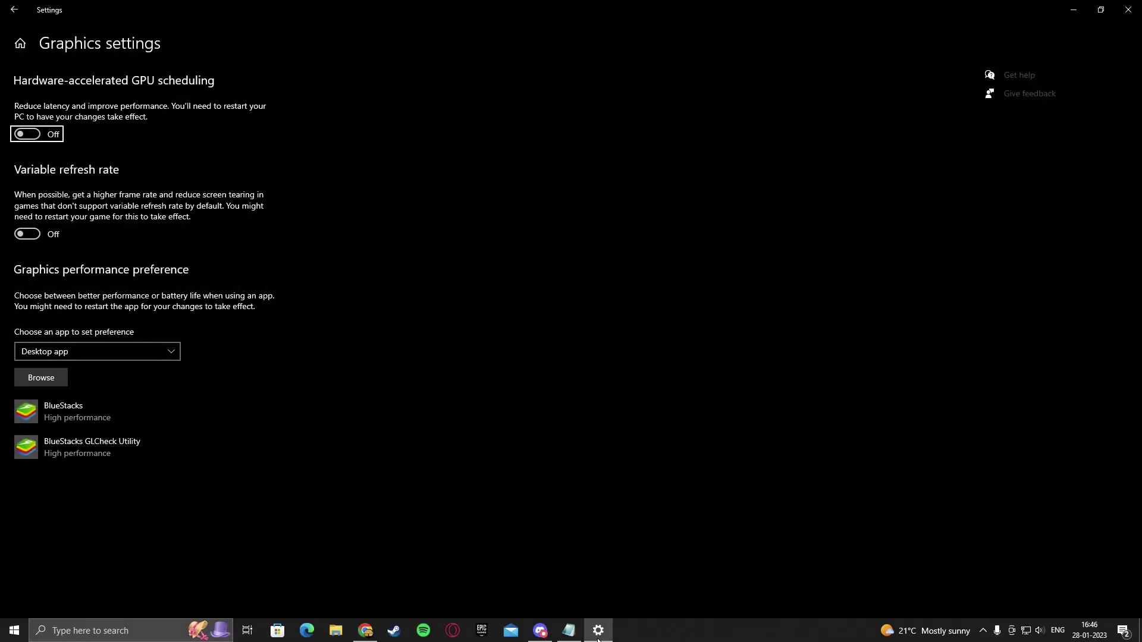
- Replace the VALO.txt note with "open the graphic settings and then add valorant app on this and obs" and return to Settings
click(568, 631)
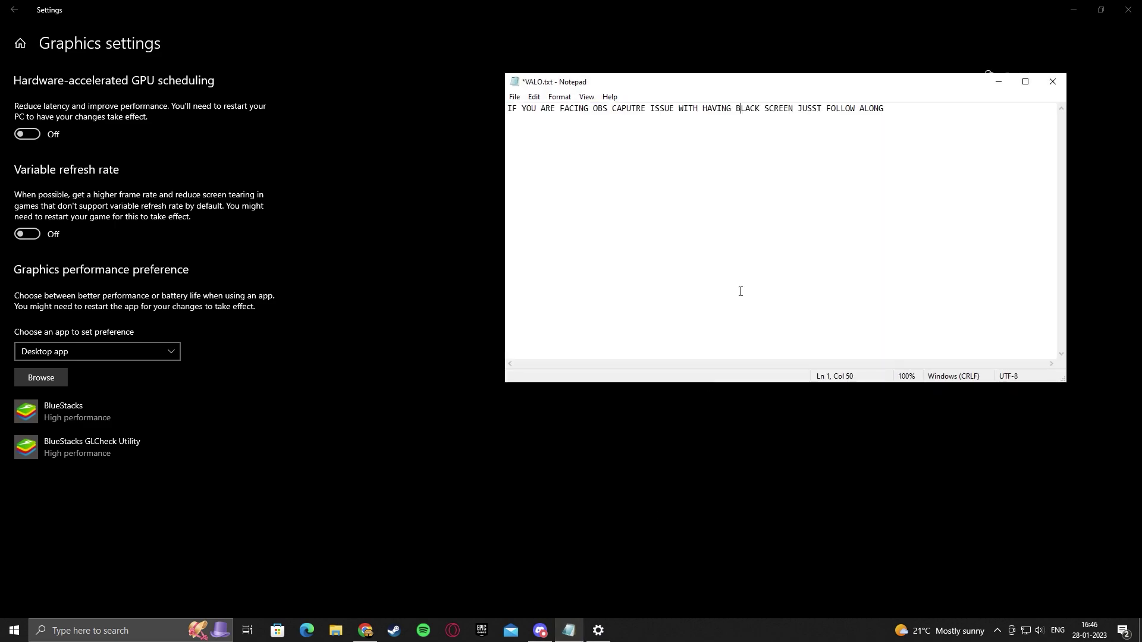
key(ctrl+a)
text(open t)
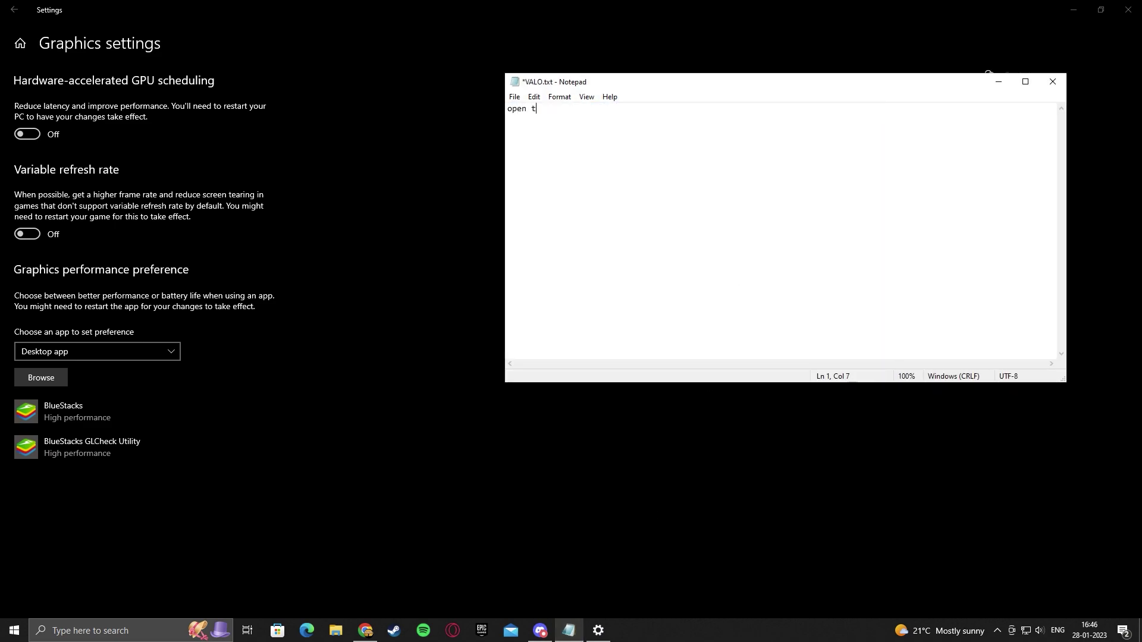
text(he graphic settings and the)
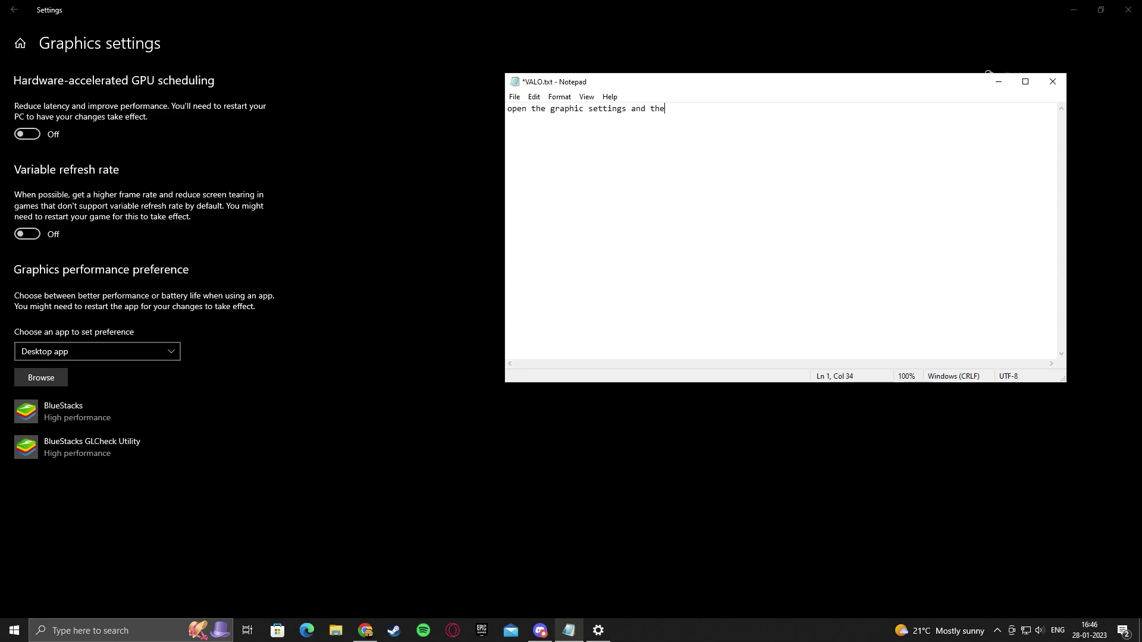
text(n add the)
key(BackSpace)
key(BackSpace)
key(BackSpace)
key(BackSpace)
text(valorant app on the)
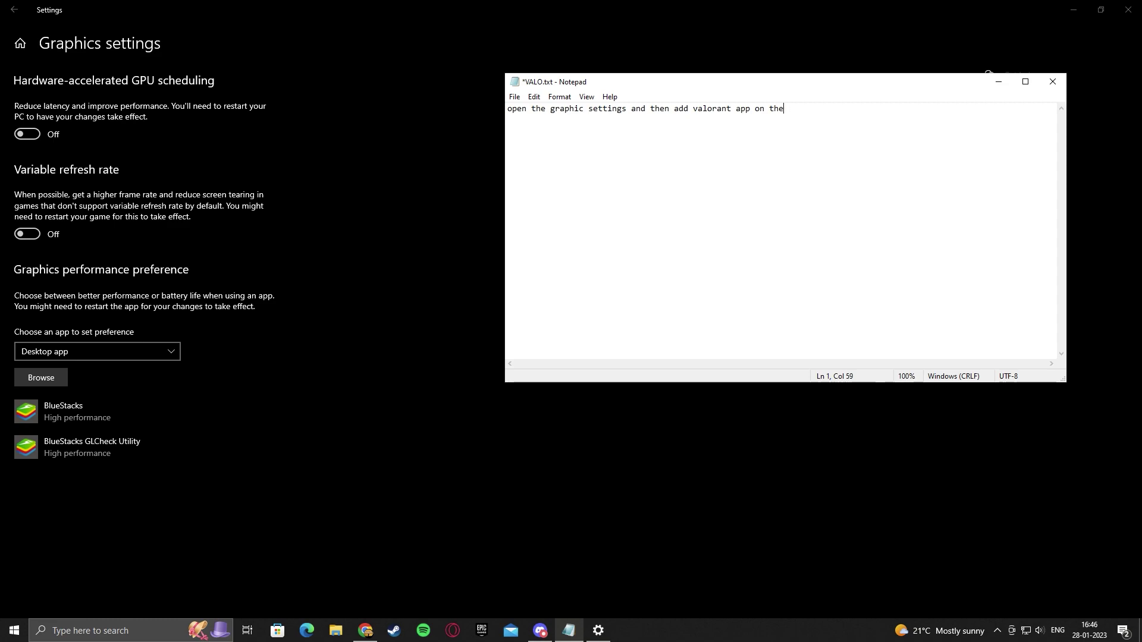
text(is and obs)
click(459, 394)
click(40, 377)
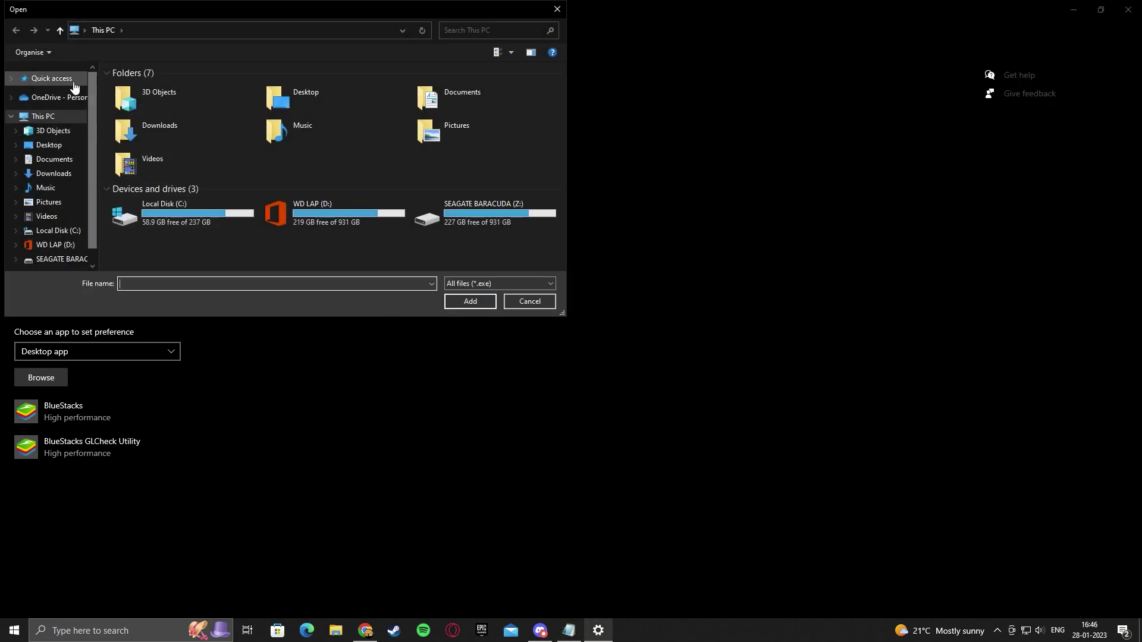
click(72, 80)
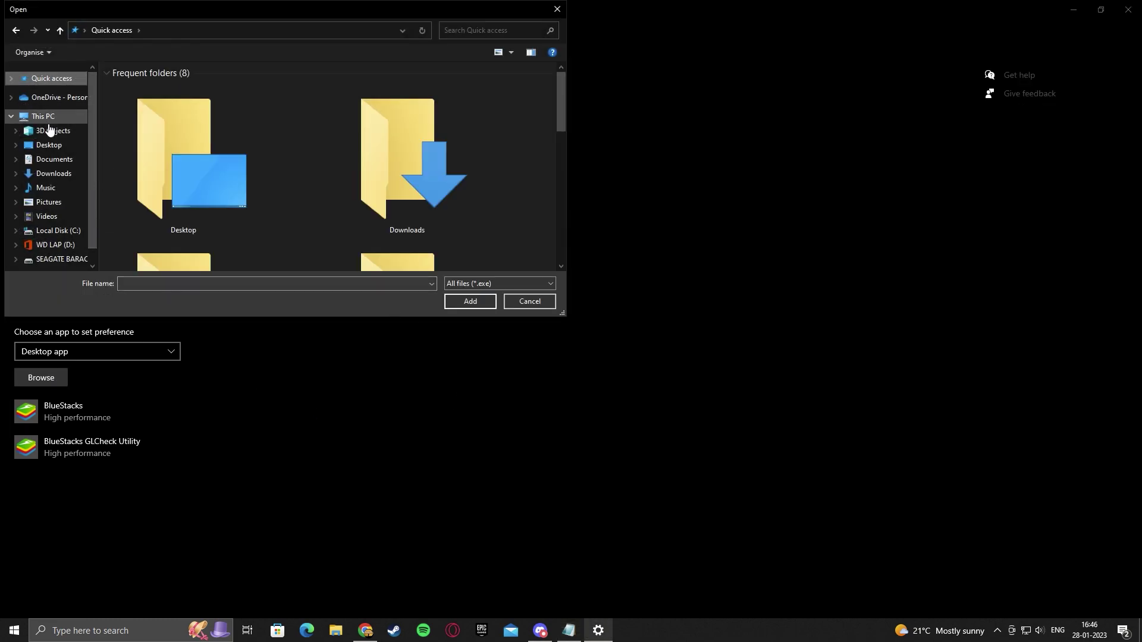
click(48, 145)
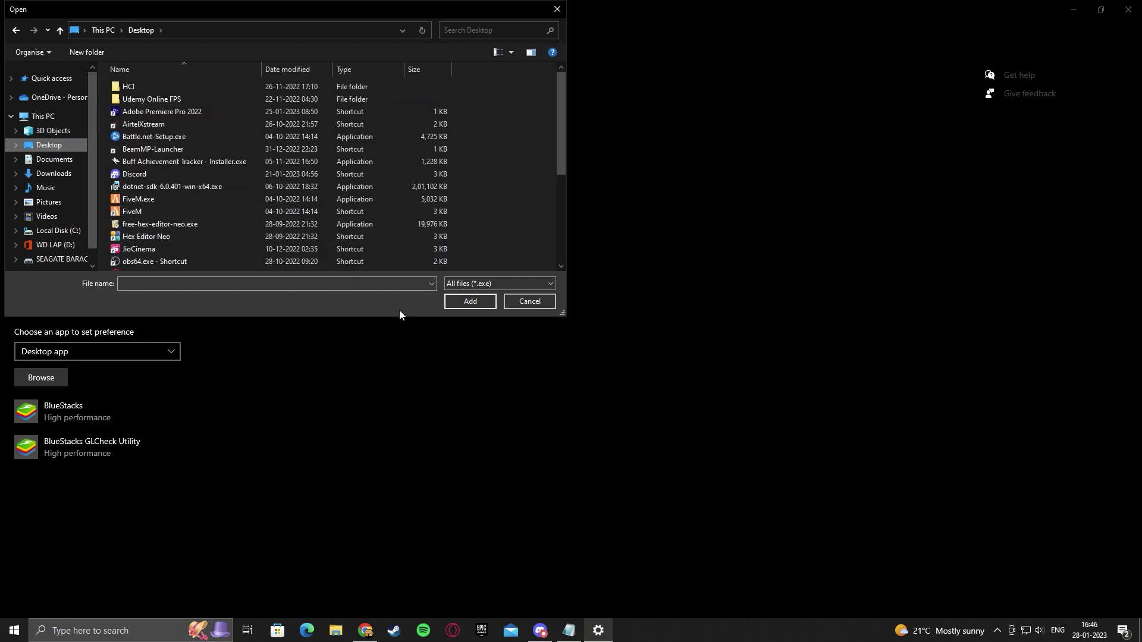
drag(566, 325, 946, 527)
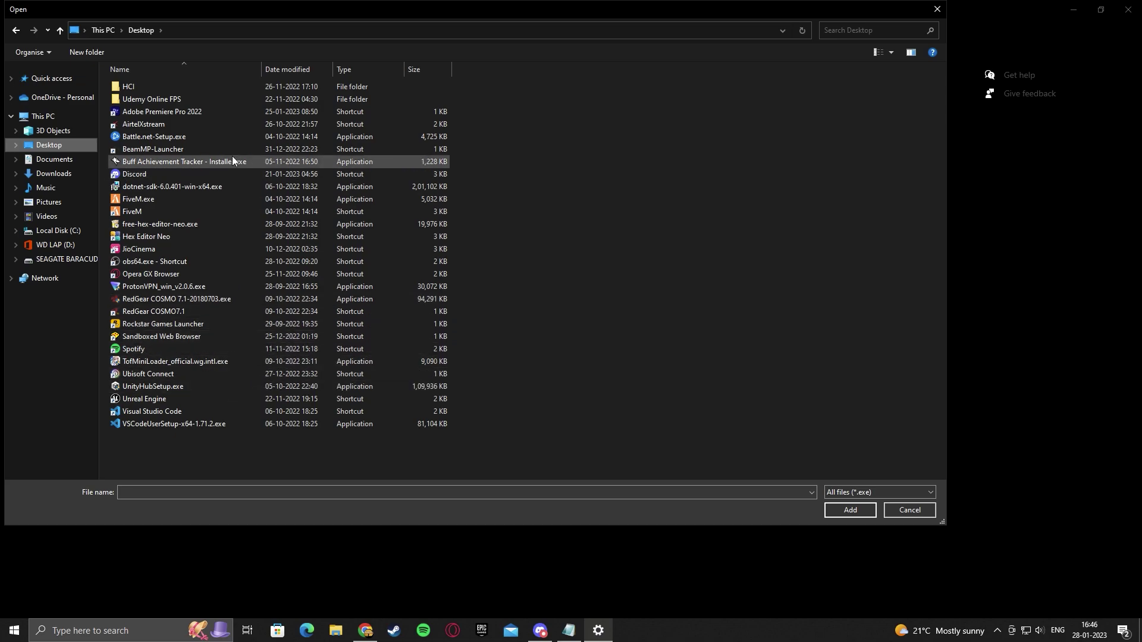
click(937, 9)
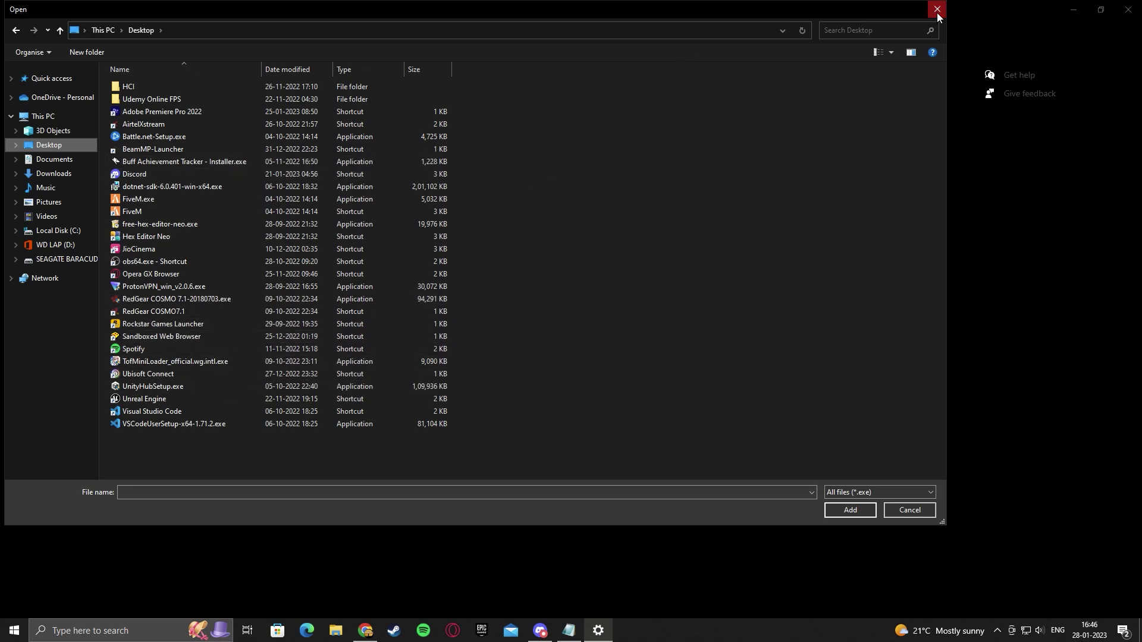
- Open the file location of the desktop's obs64.exe shortcut in File Explorer and copy the folder path
click(1073, 9)
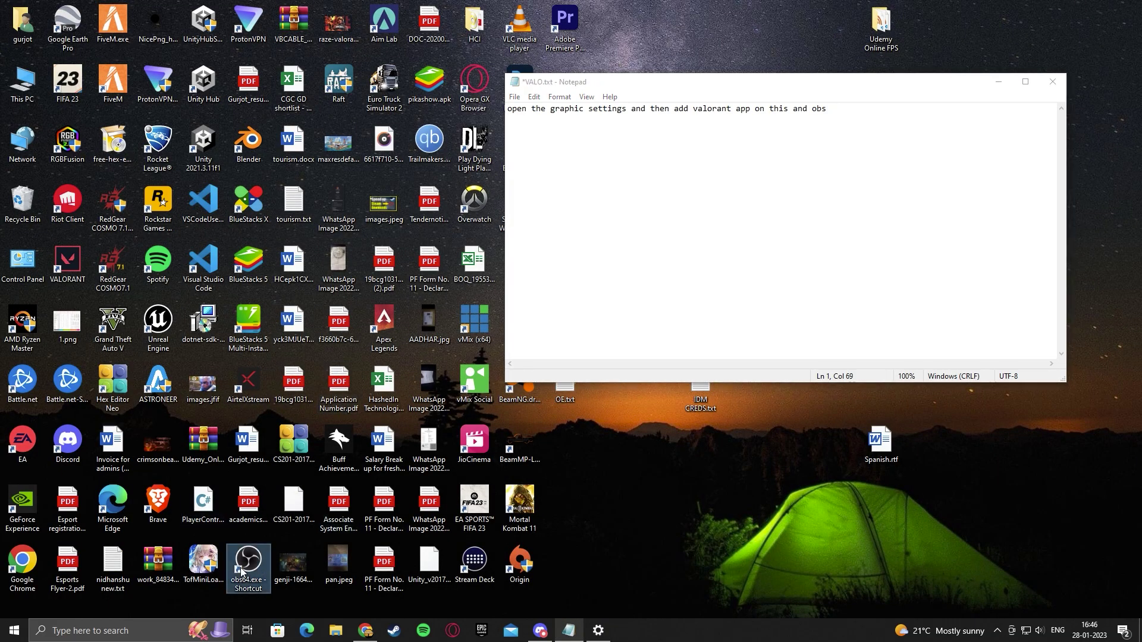
right_click(242, 565)
click(296, 250)
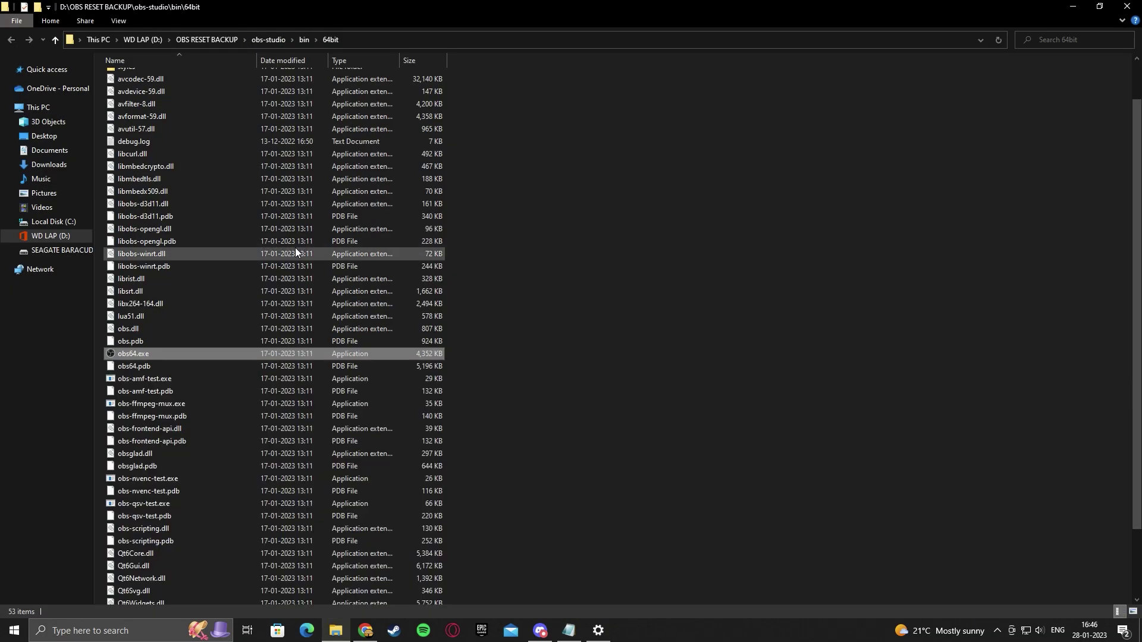
click(402, 38)
key(ctrl+c)
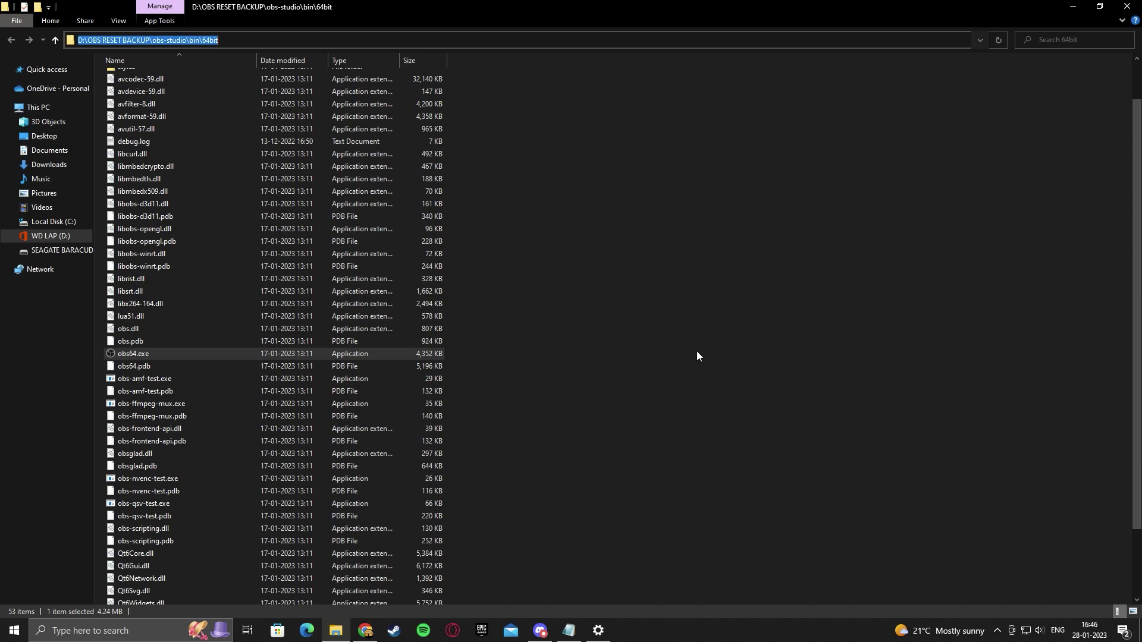
- Add obs64.exe from D:\OBS RESET BACKUP\obs-studio\bin\64bit to the graphics performance preference list in Settings
mouse_move(576, 635)
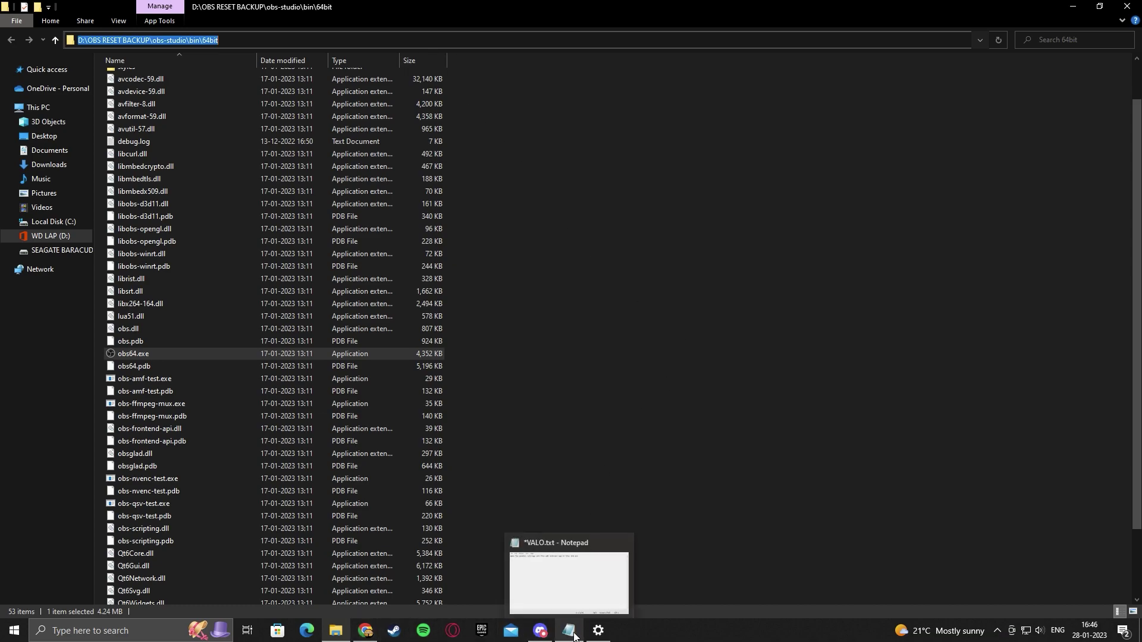
click(599, 630)
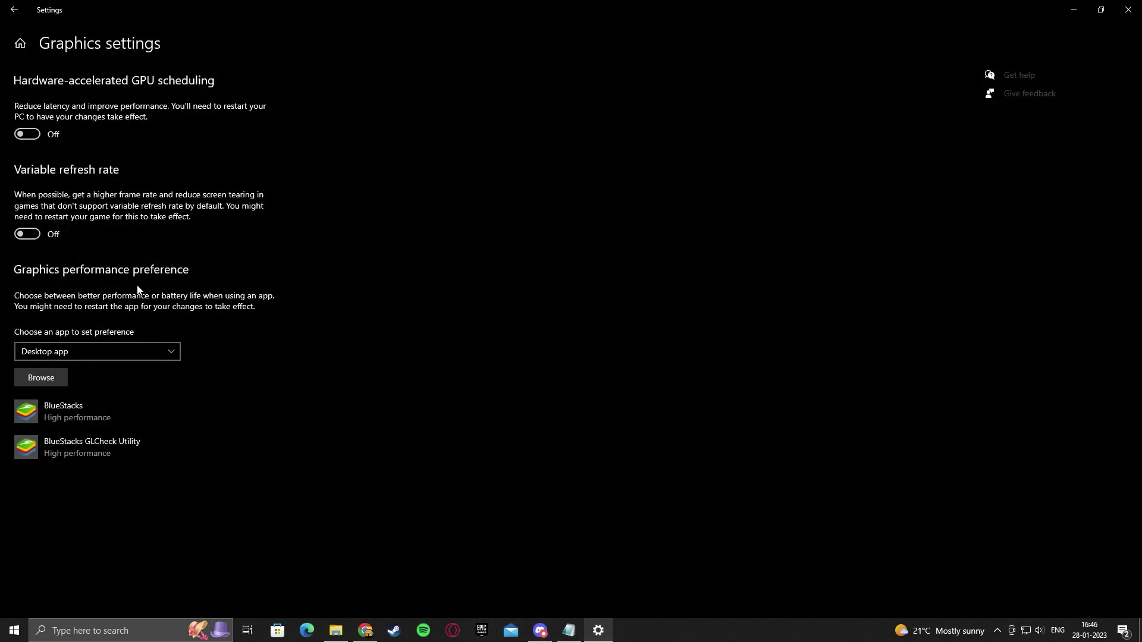
click(53, 376)
click(176, 31)
key(ctrl+v)
key(Return)
click(170, 137)
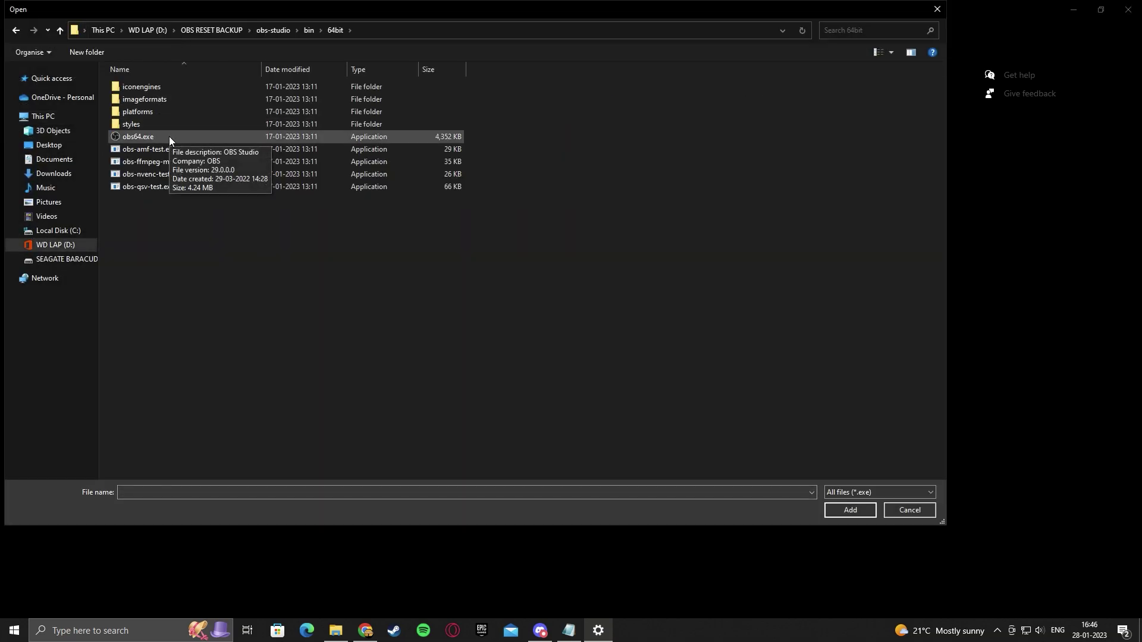
click(853, 509)
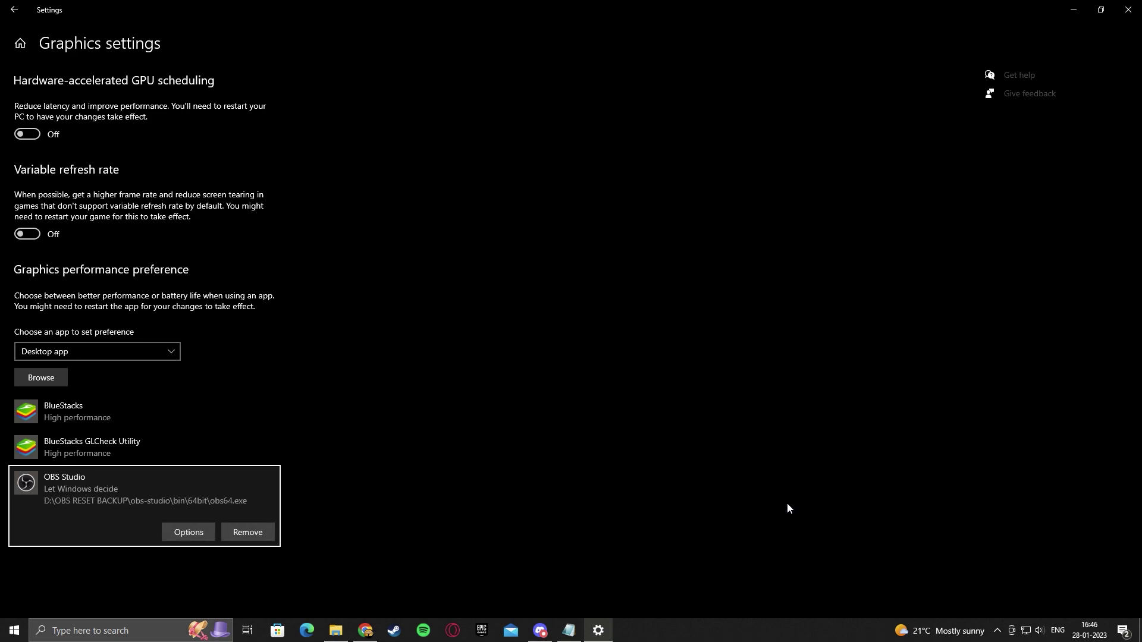
- Open OBS Studio's graphics preference options and append to the note ". if you have integrated graphics then power saving will be for integrated and"
click(200, 532)
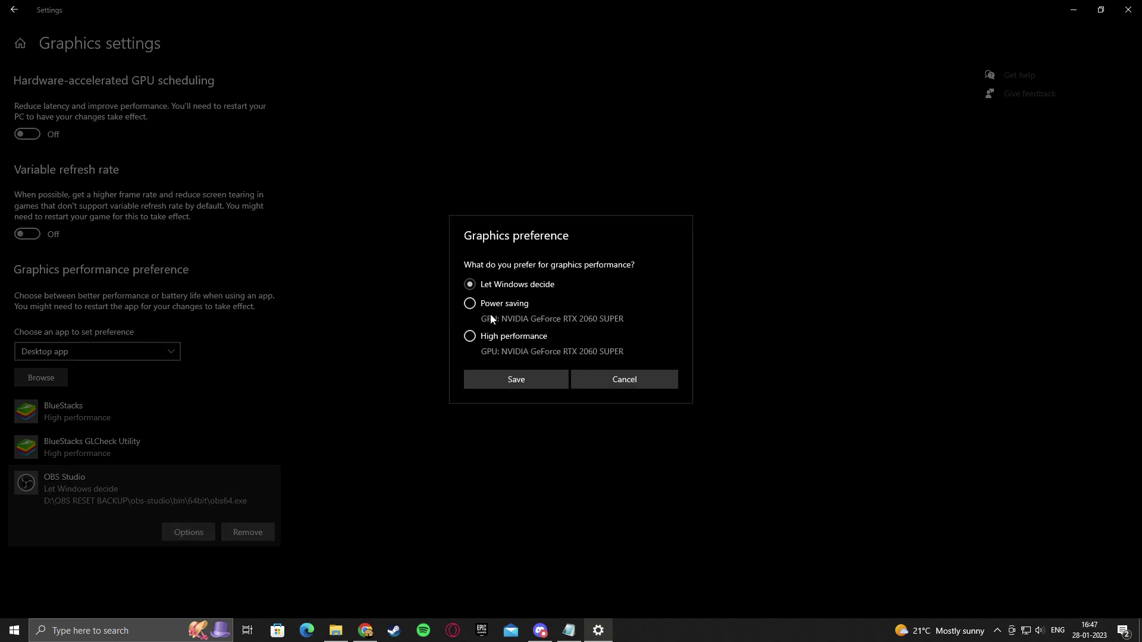
click(571, 631)
drag(692, 83, 876, 145)
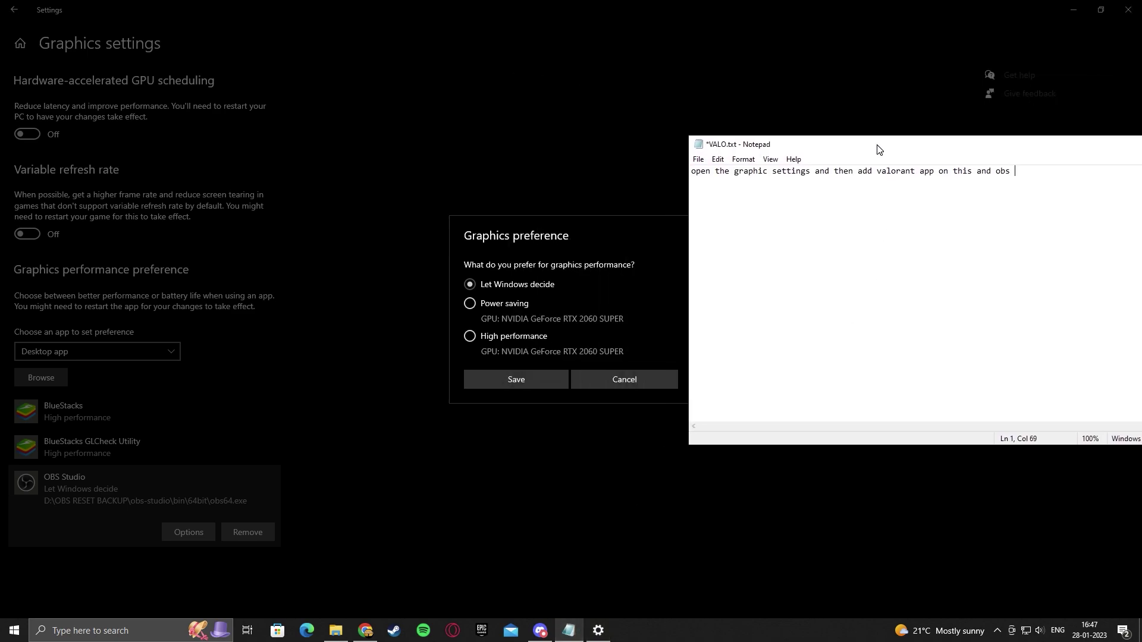
text(if you have integratedrate)
key(Return)
text(graphics the)
key(BackSpace)
text(n )
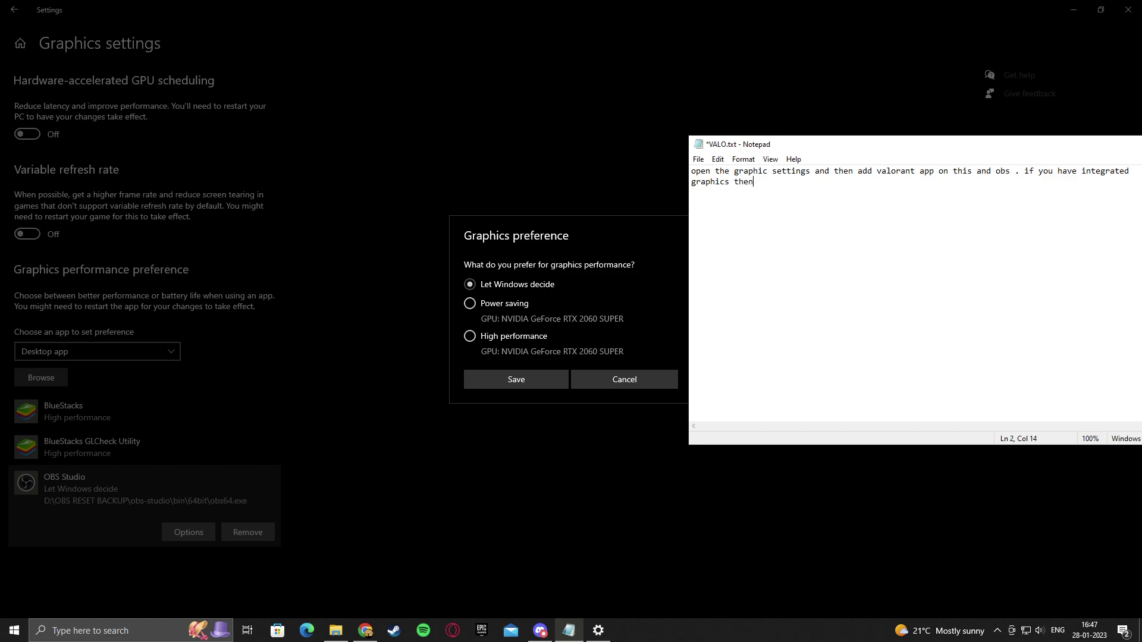
text(power saving willl)
key(BackSpace)
text(be for integrated and)
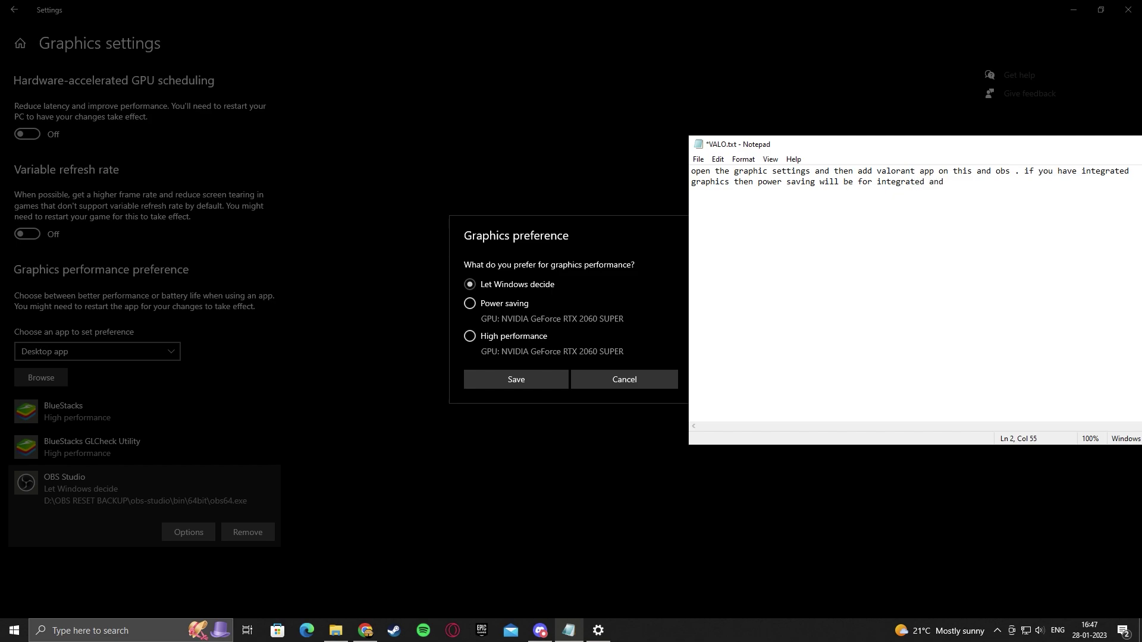
- Continue the note with "gpu will be high performance, in my case i only have gpu so no integrated is there"
text( gpu will b)
text(e high performan)
text(ce)
text(, in )
text(my case i only ha)
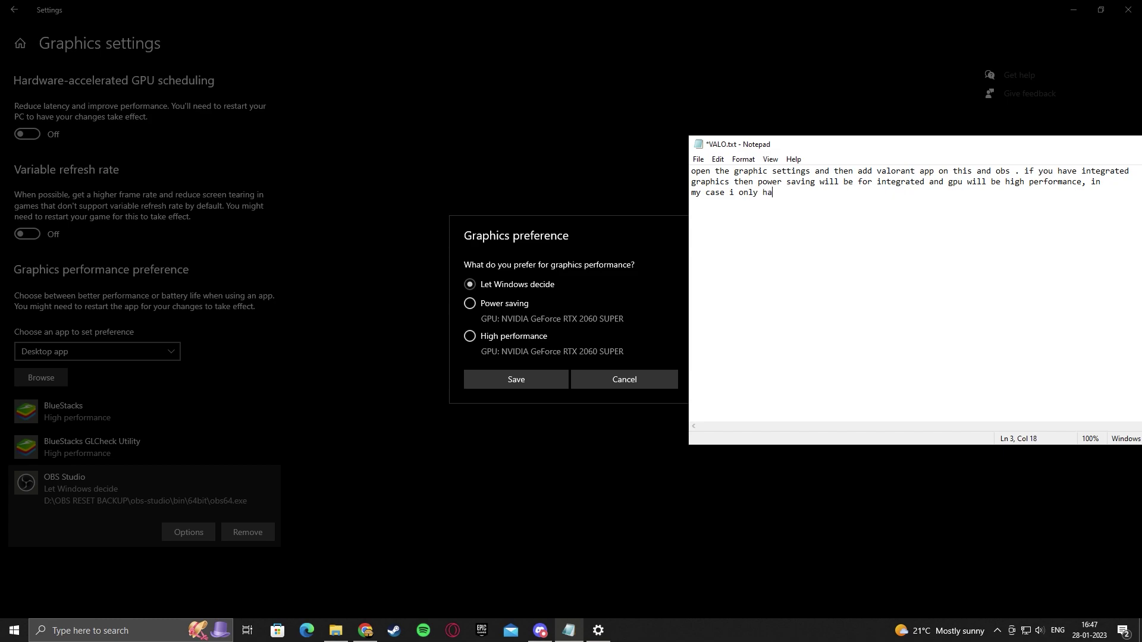
text(ve gpu so no integrated is there)
- Finish the note with ", if you face the integrated graphics here just use power saving for obs only." and cancel the graphics preference options
text(, if yp)
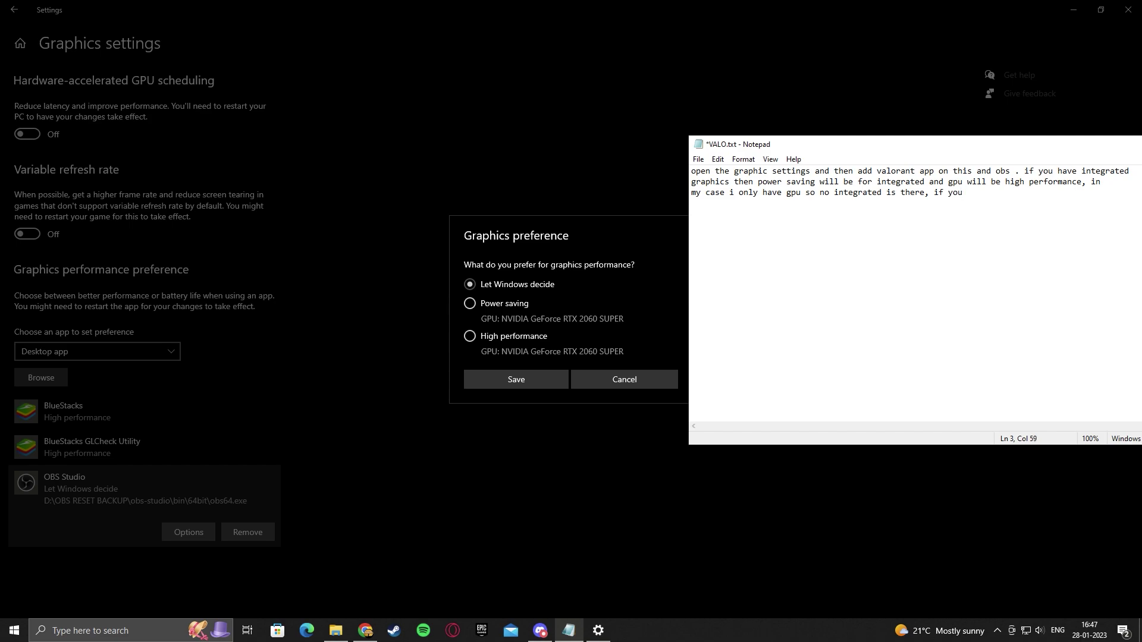
text(face the integrated graphics here )
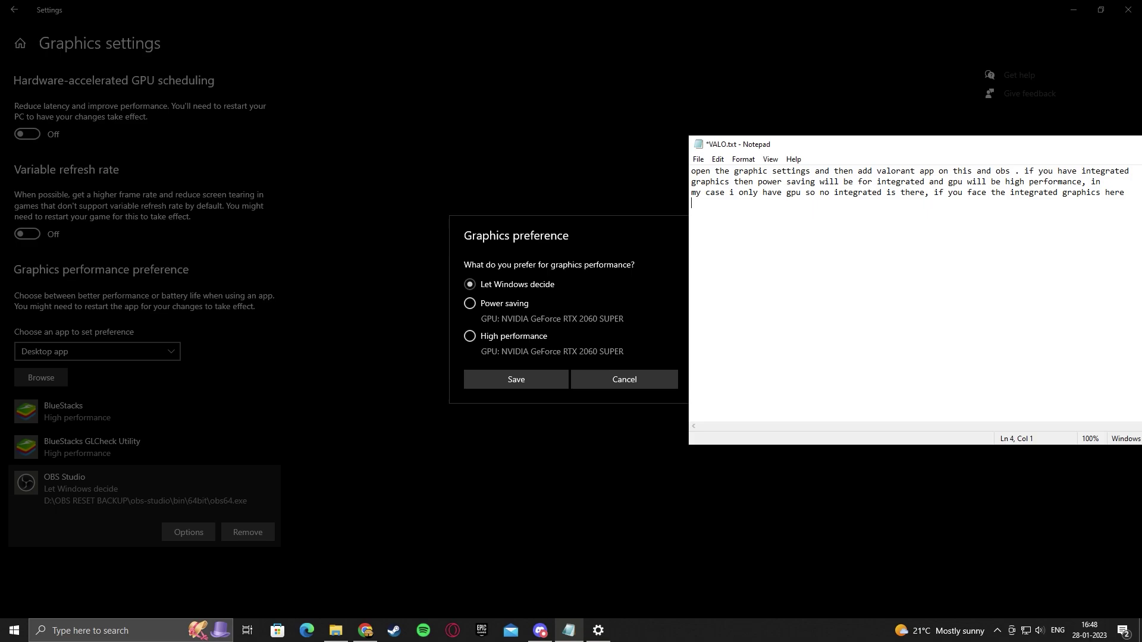
text(just use power saving for obs only.)
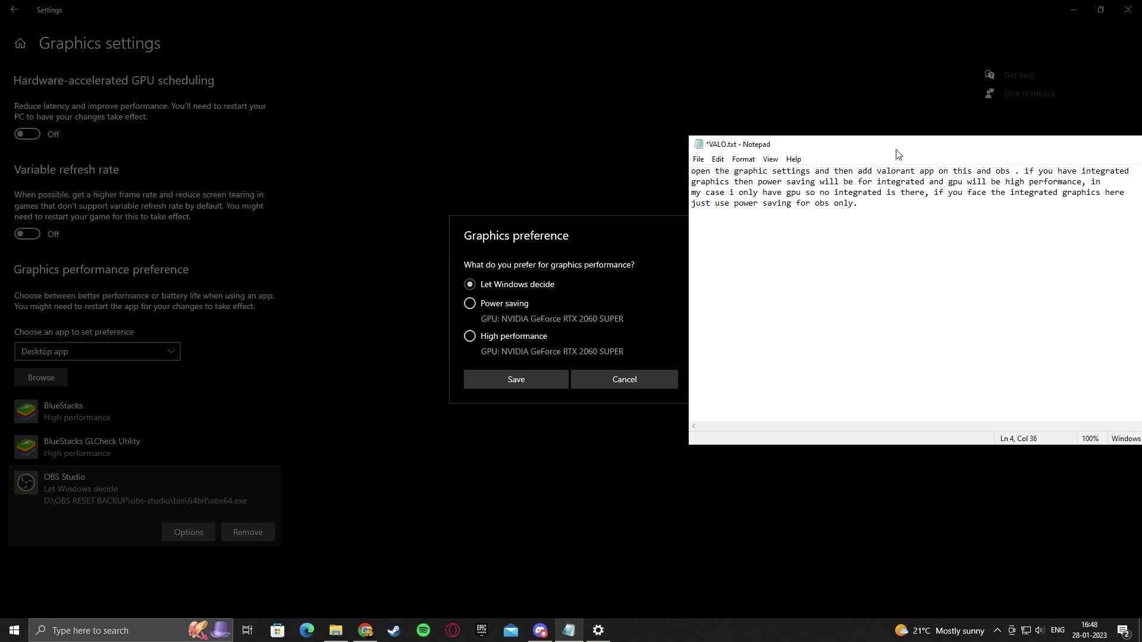
drag(898, 149, 737, 215)
click(1022, 210)
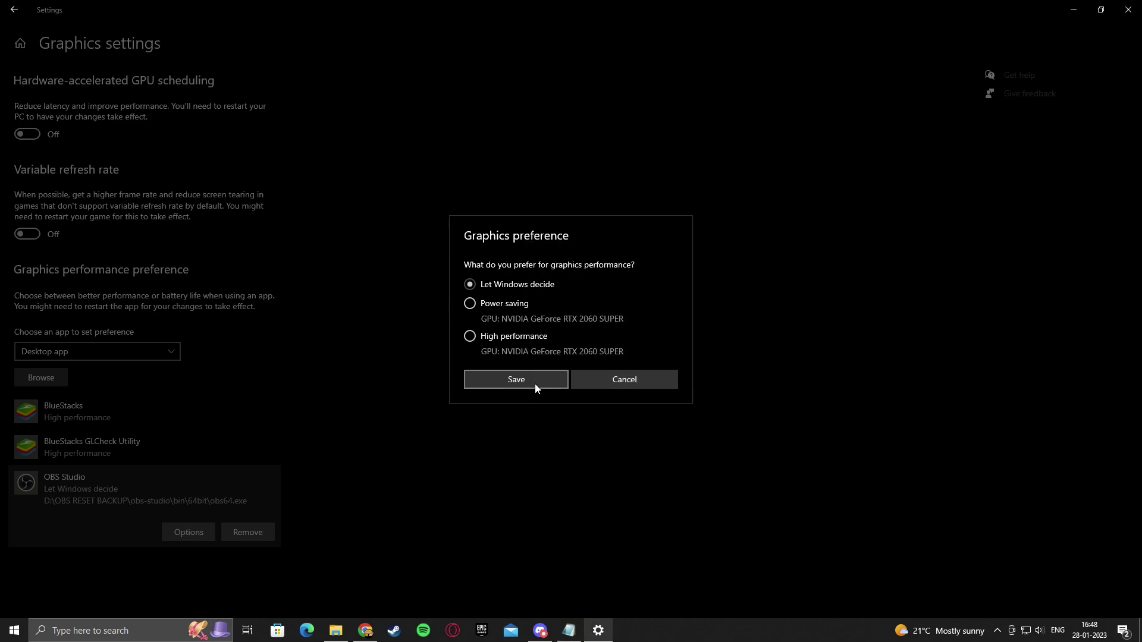
click(614, 380)
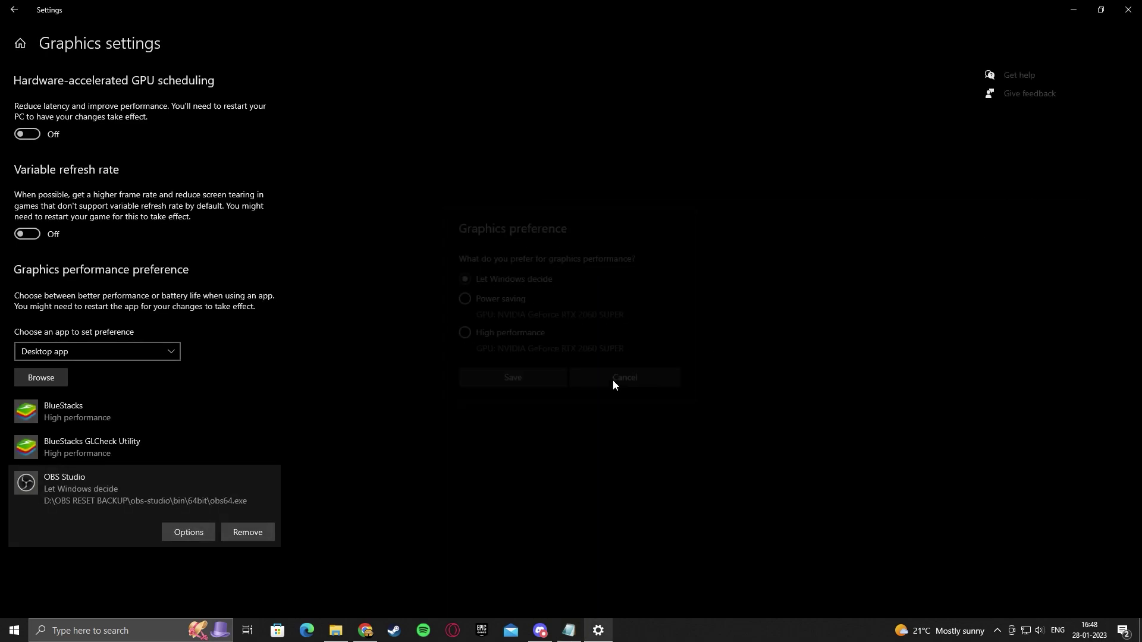
click(52, 379)
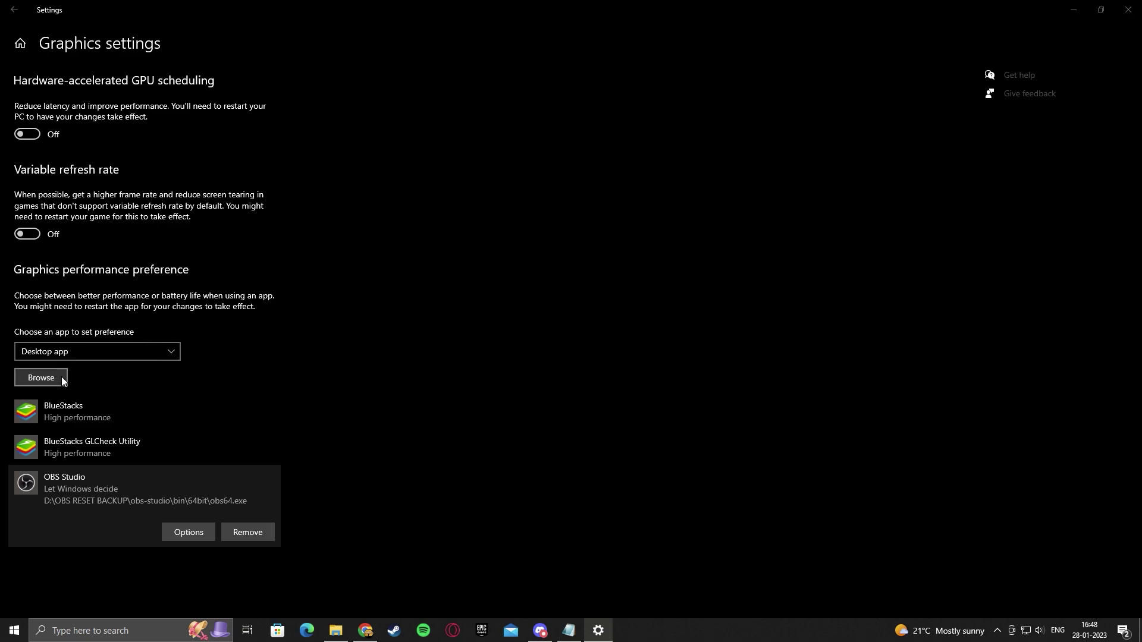
click(937, 9)
click(41, 378)
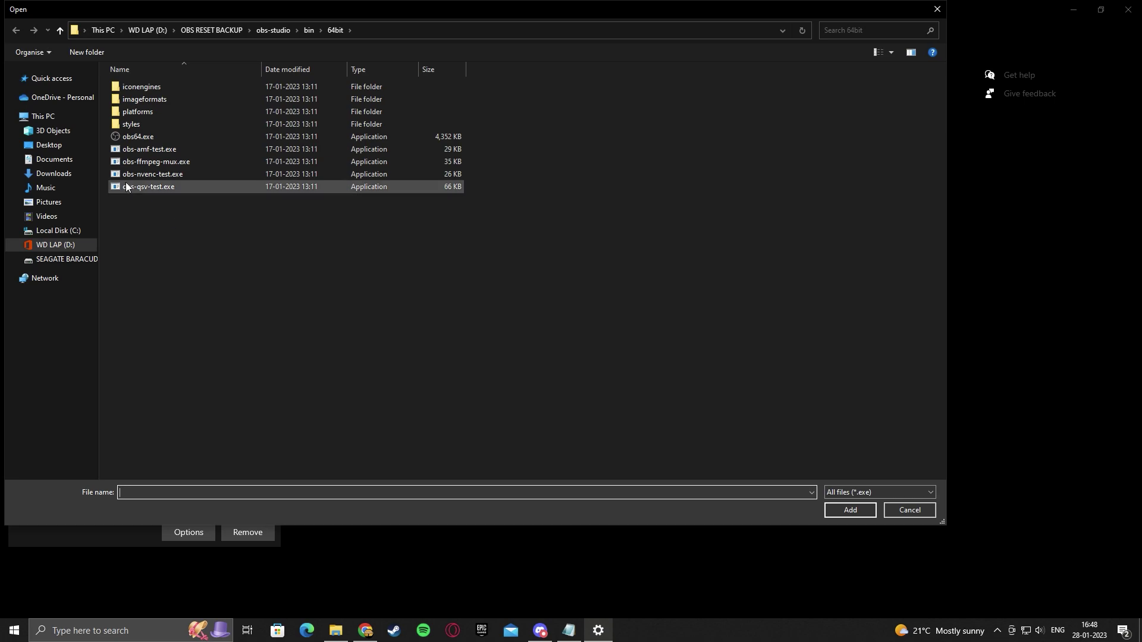
click(48, 145)
key(v)
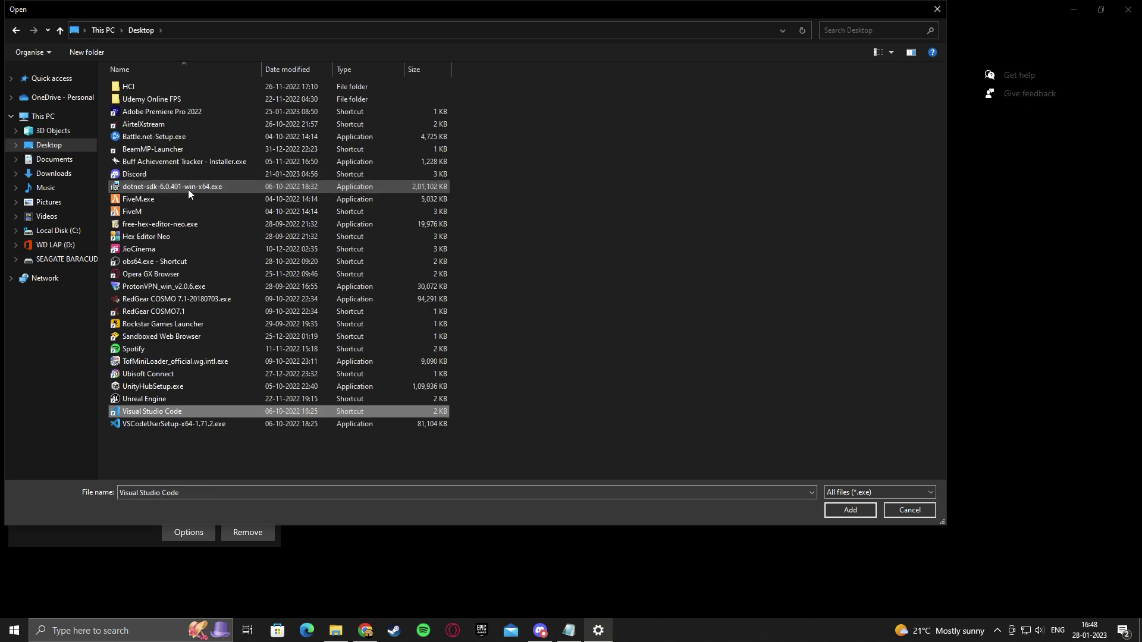
click(937, 9)
- Open the file location of the VALORANT desktop shortcut and go to the C:\Riot Games\VALORANT\live folder
click(1071, 10)
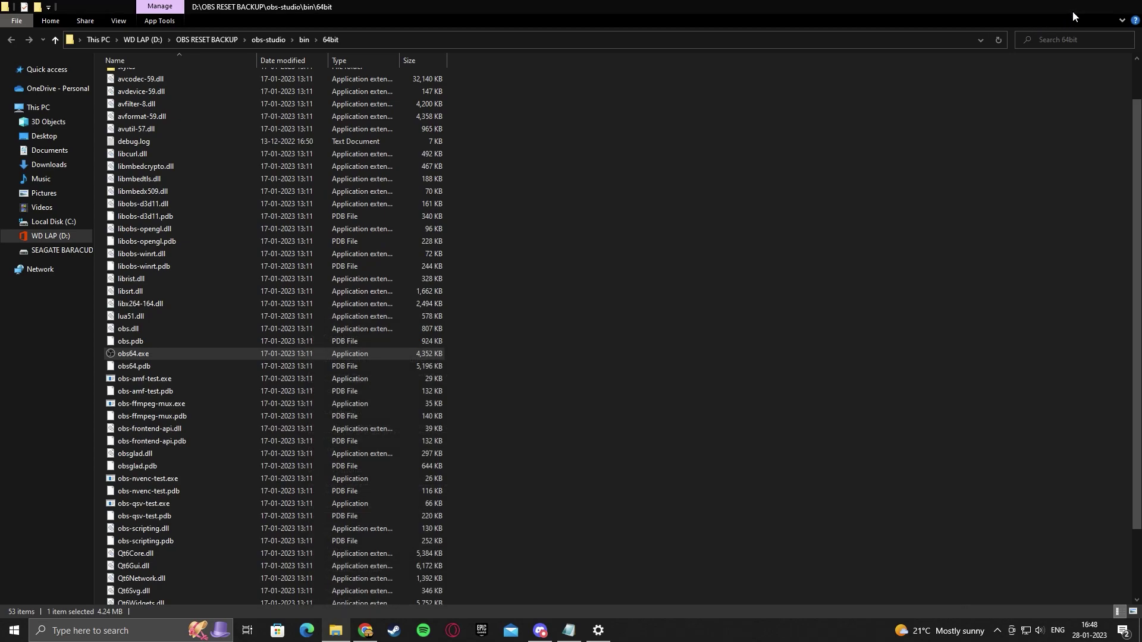
click(1072, 7)
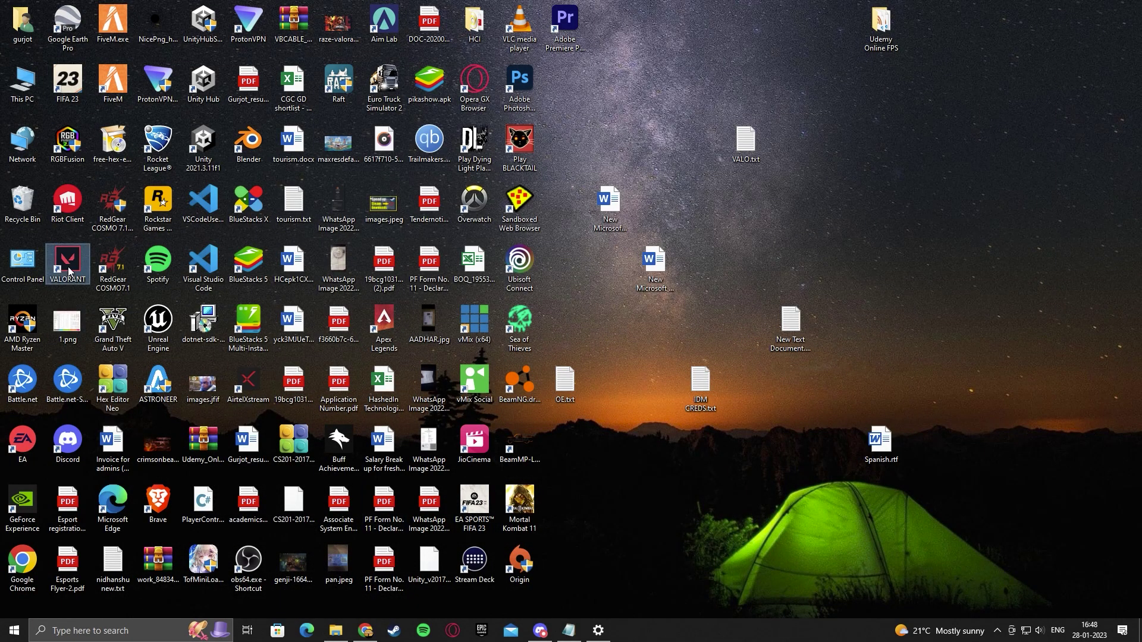
right_click(70, 275)
click(90, 300)
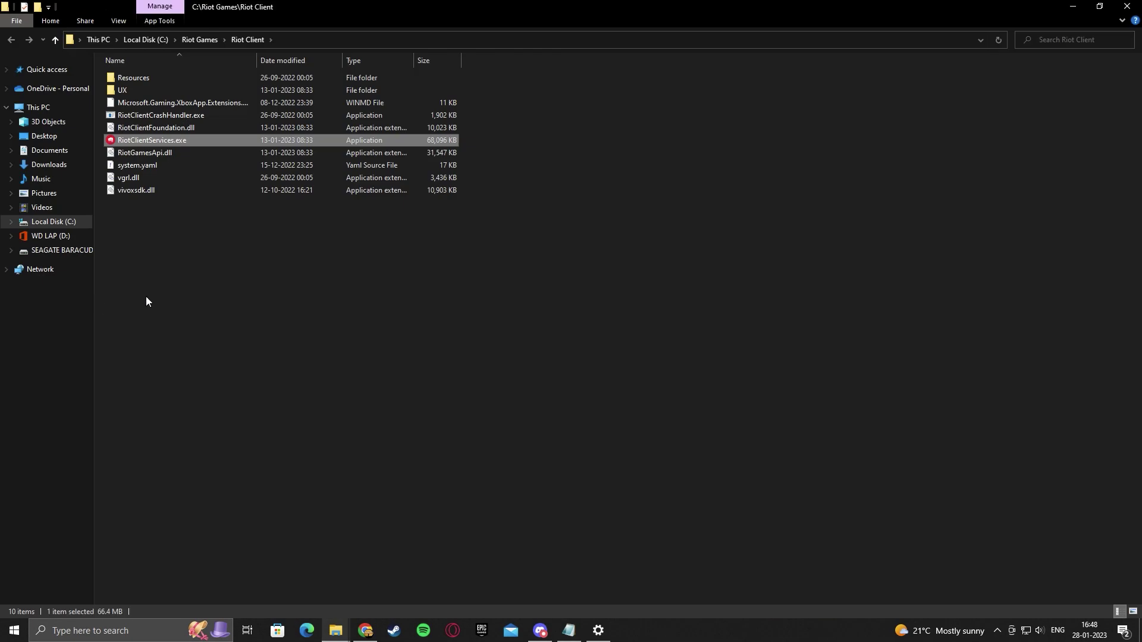
click(202, 39)
double_click(151, 85)
double_click(151, 83)
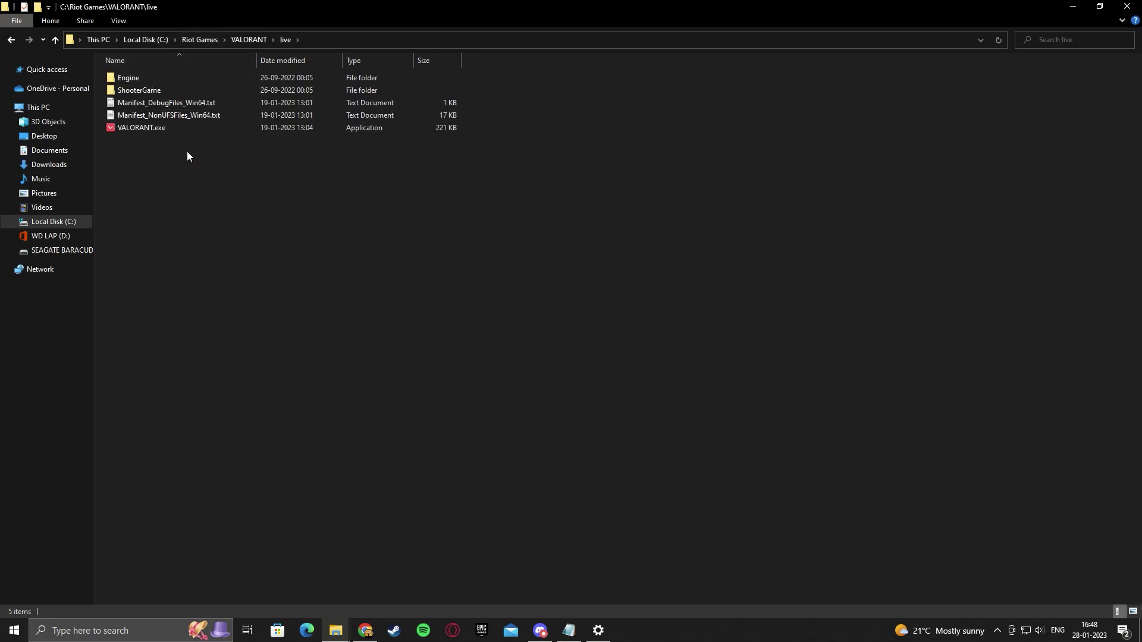
- Identify VALORANT.exe in the live folder and copy the folder's path
click(188, 131)
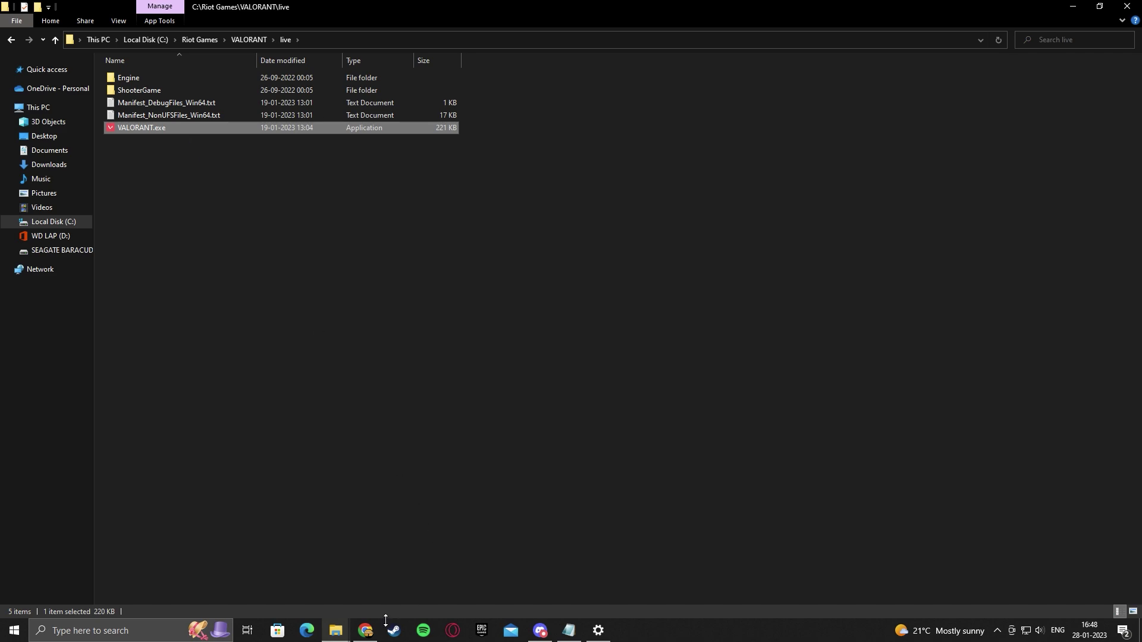
click(355, 39)
key(ctrl+c)
click(432, 330)
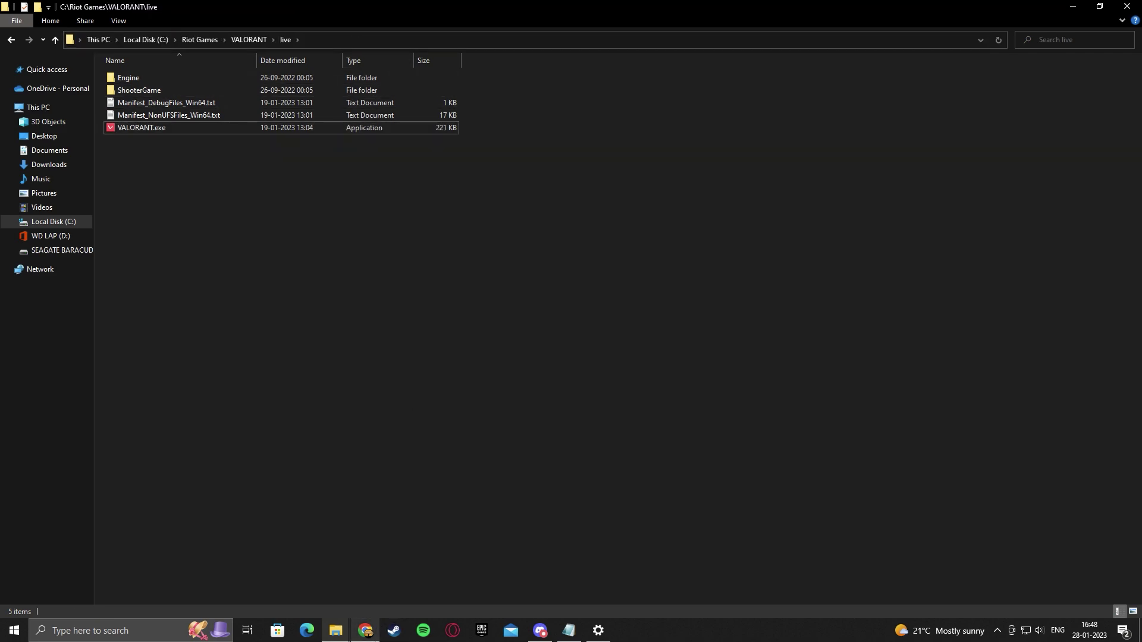
- Add VALORANT.exe from C:\Riot Games\VALORANT\live to the graphics performance preference list in Settings
click(598, 636)
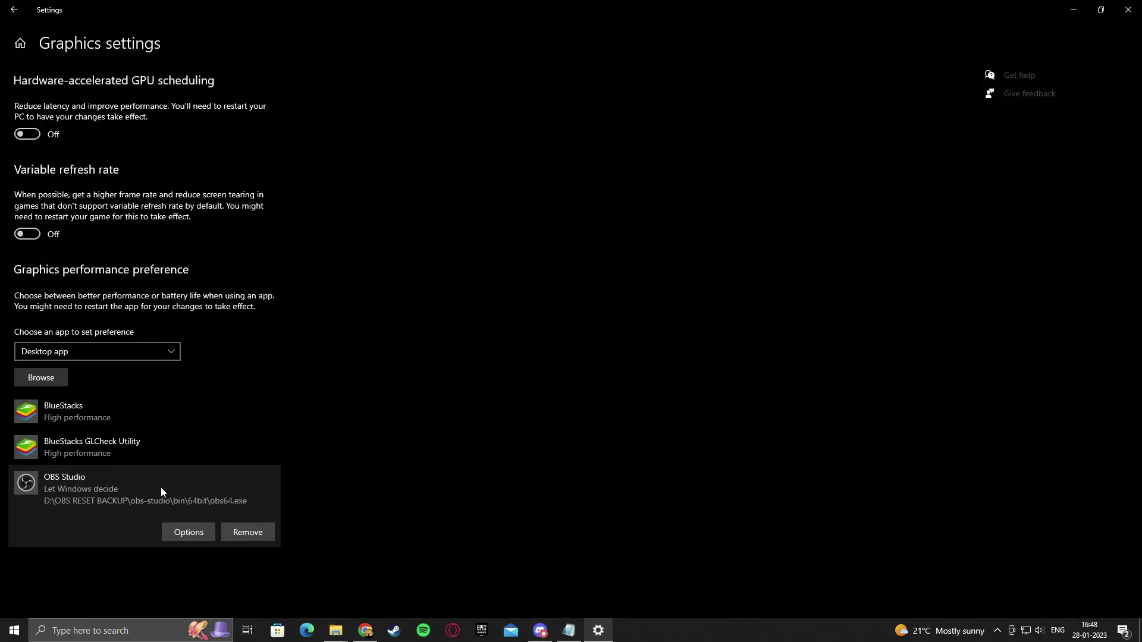
click(41, 380)
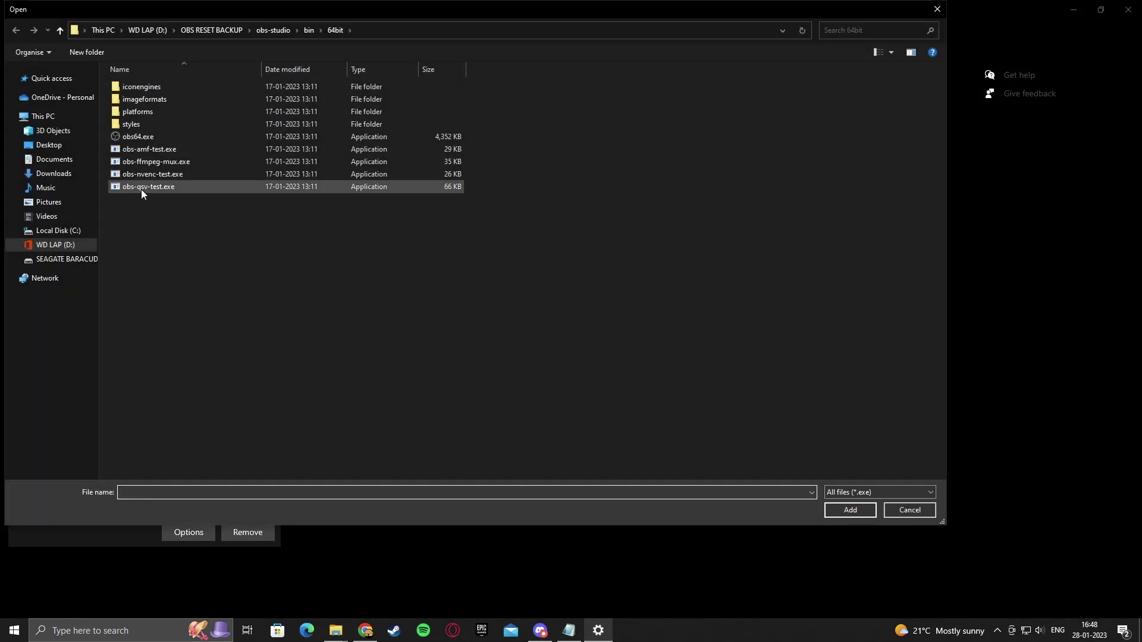
click(397, 25)
key(ctrl+v)
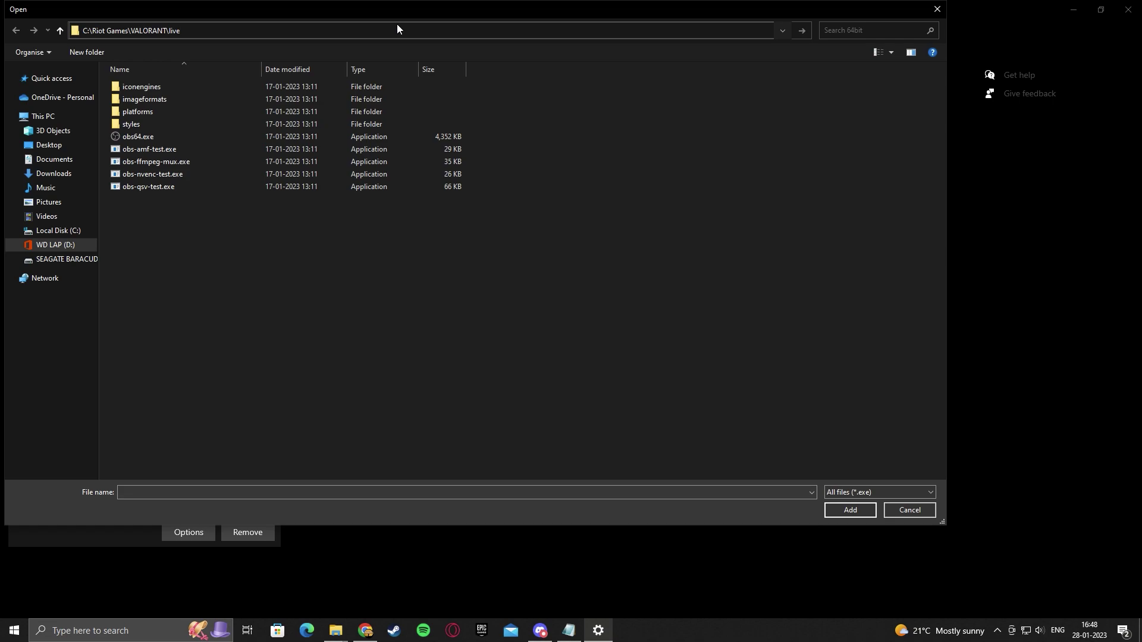
key(Return)
click(238, 116)
click(850, 512)
- Open VALORANT's graphics preference options and add the line "FOR VALORANT JUST CHOOSE HIGH PERFORMANCE MODE HERE" to the VALO.txt note
click(198, 533)
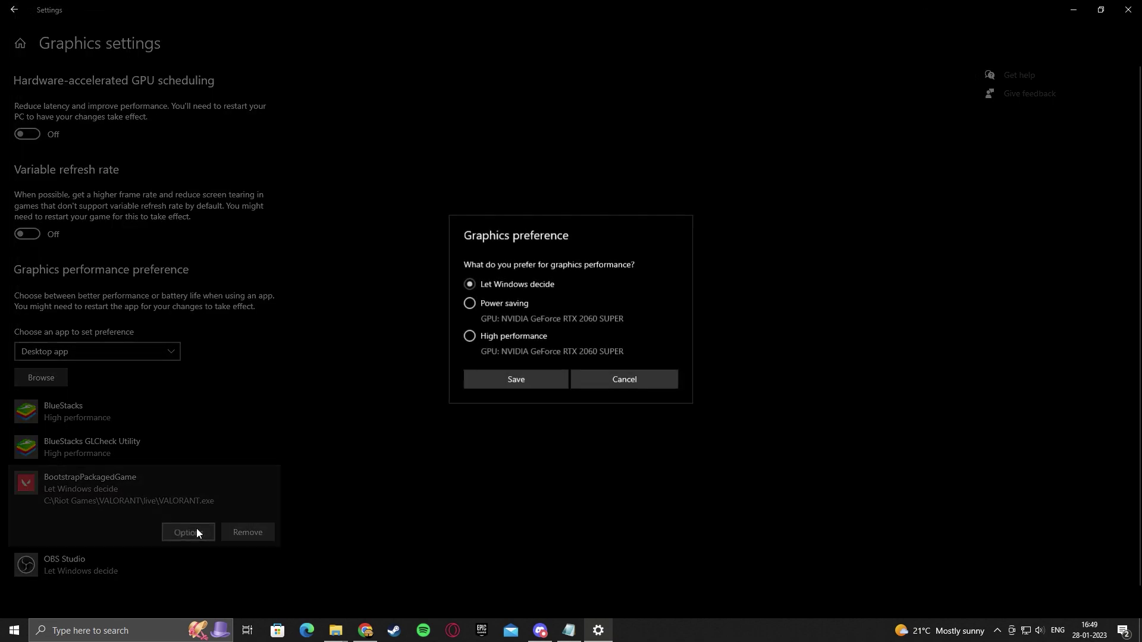
click(569, 632)
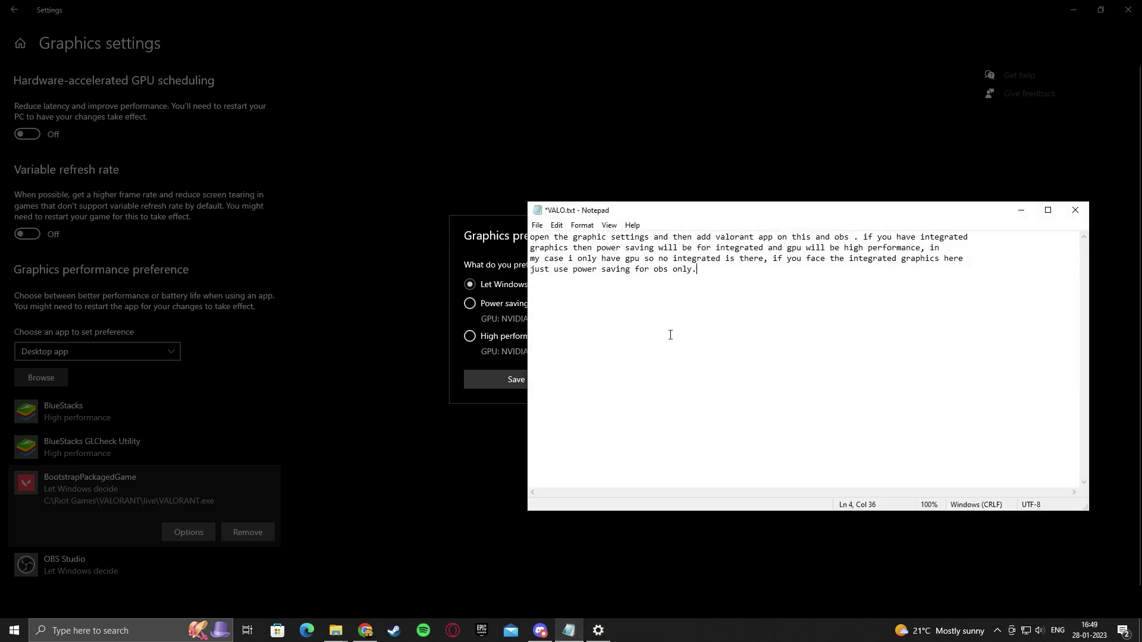
text(FOR VALORANT JUST CHOOSE )
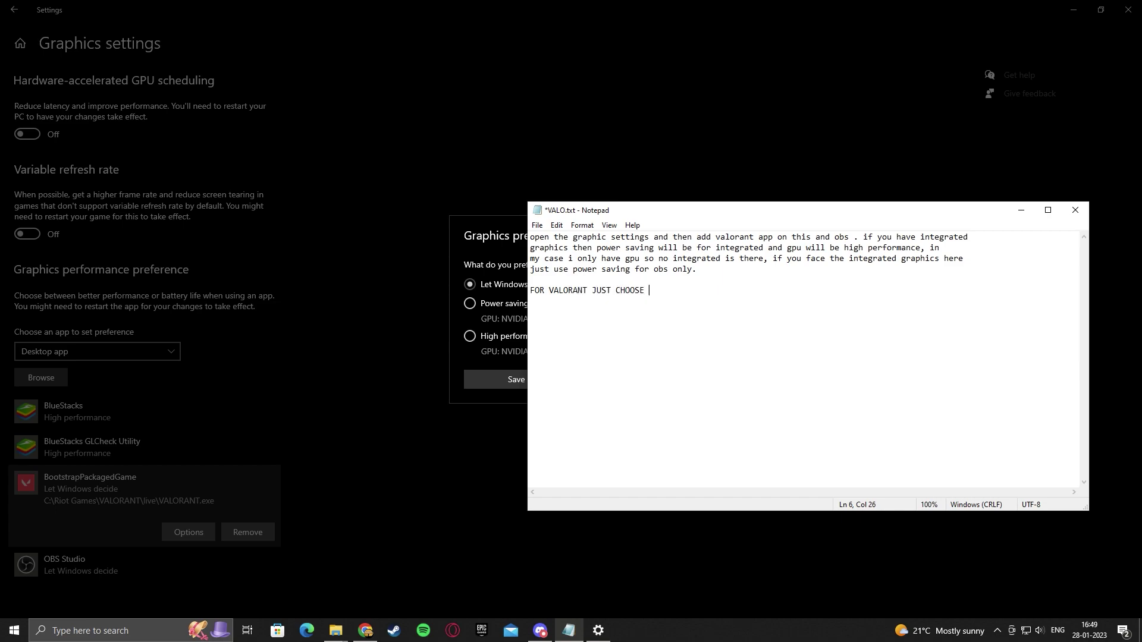
text(HIGH PERFORMANCE MODE HERE)
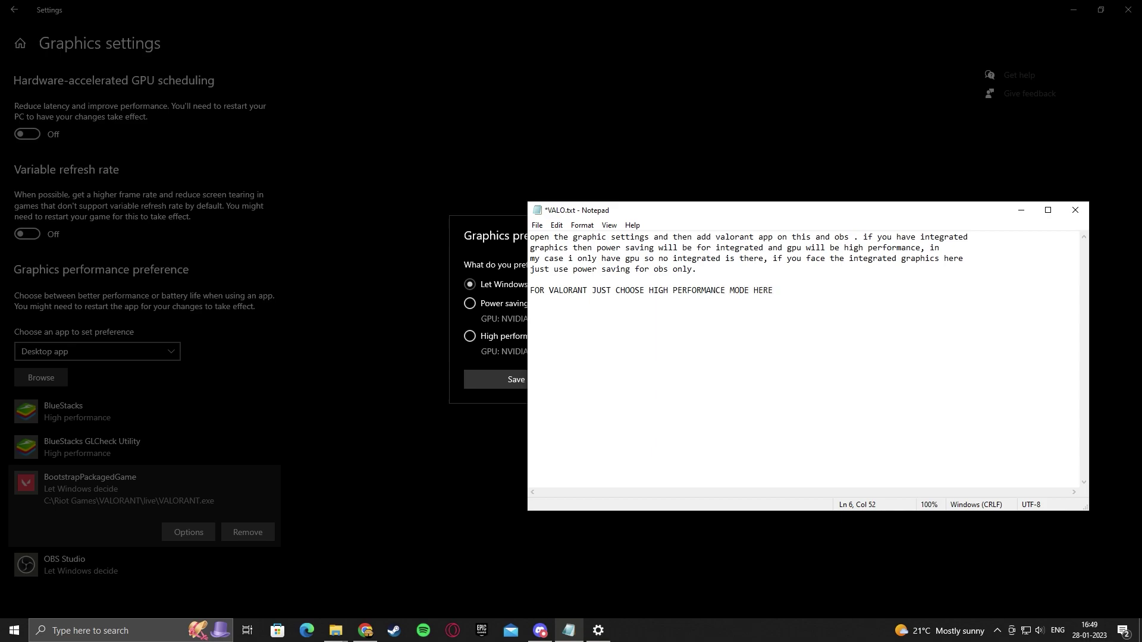
- Set VALORANT's graphics preference to High performance and save it
click(483, 246)
click(484, 336)
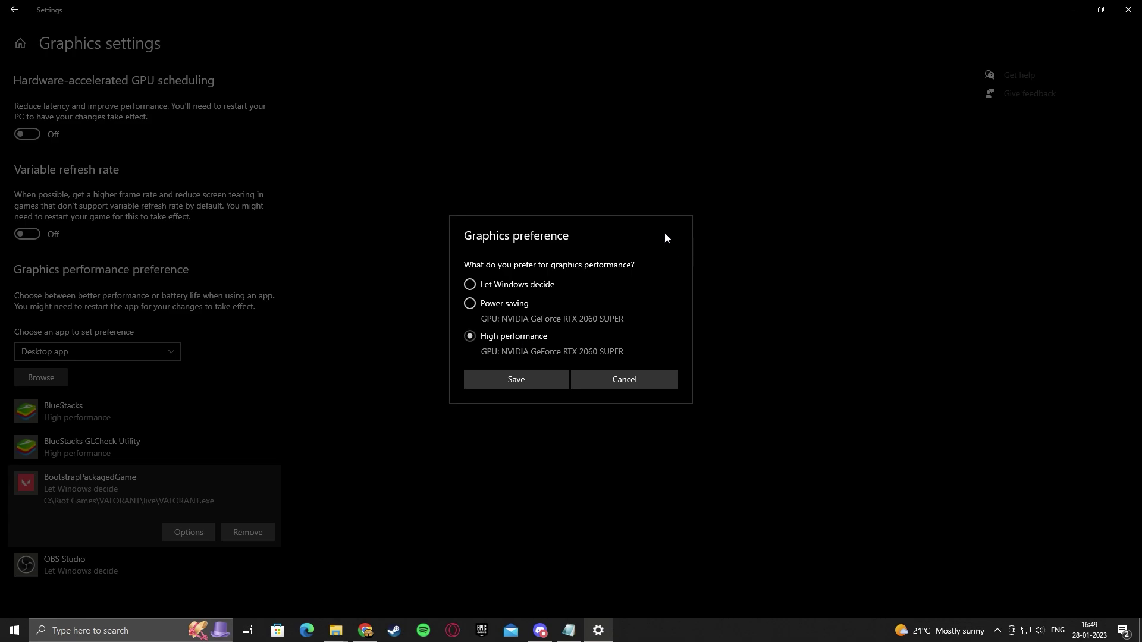
click(525, 379)
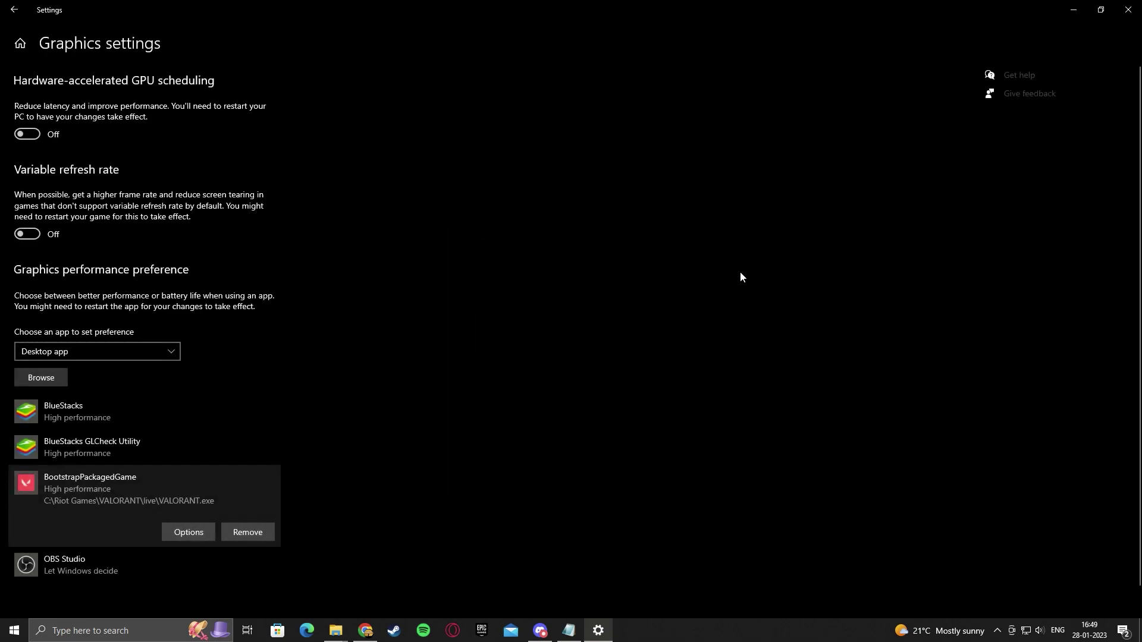
- Minimize the open windows and bring up the compatibility settings in the VALORANT desktop shortcut's properties
click(1074, 10)
click(1073, 8)
click(1021, 210)
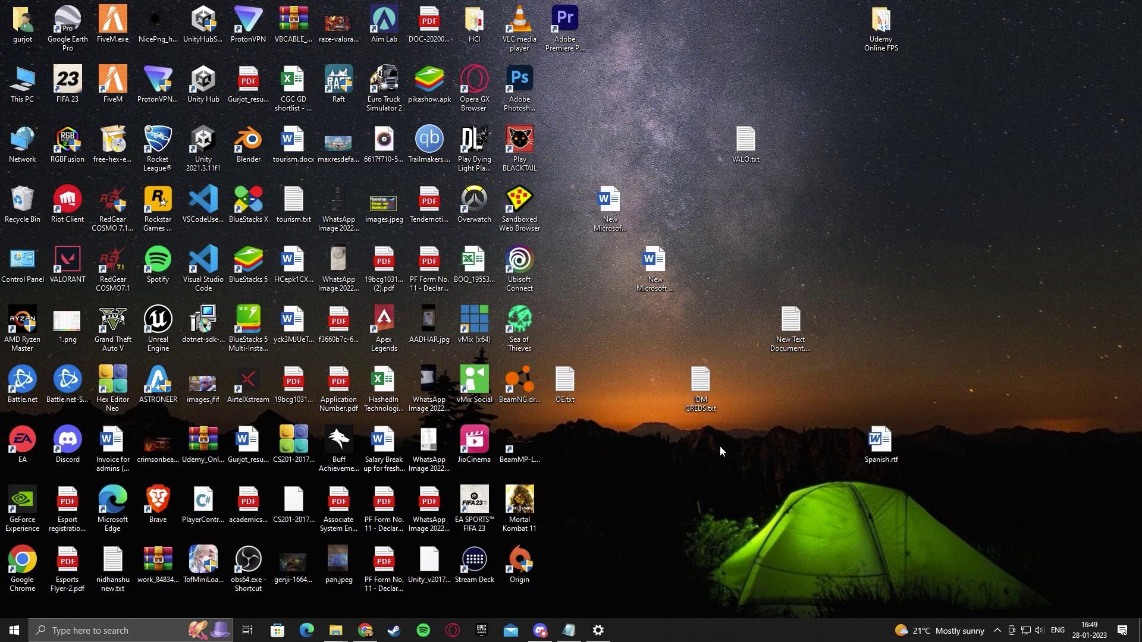
click(601, 632)
click(599, 630)
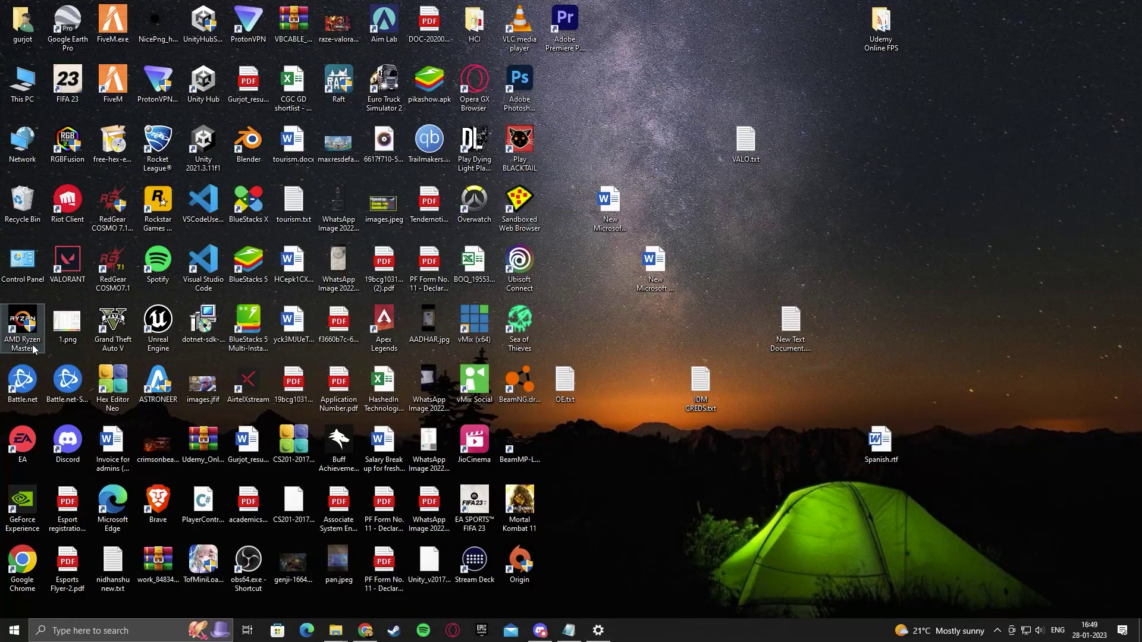
right_click(54, 271)
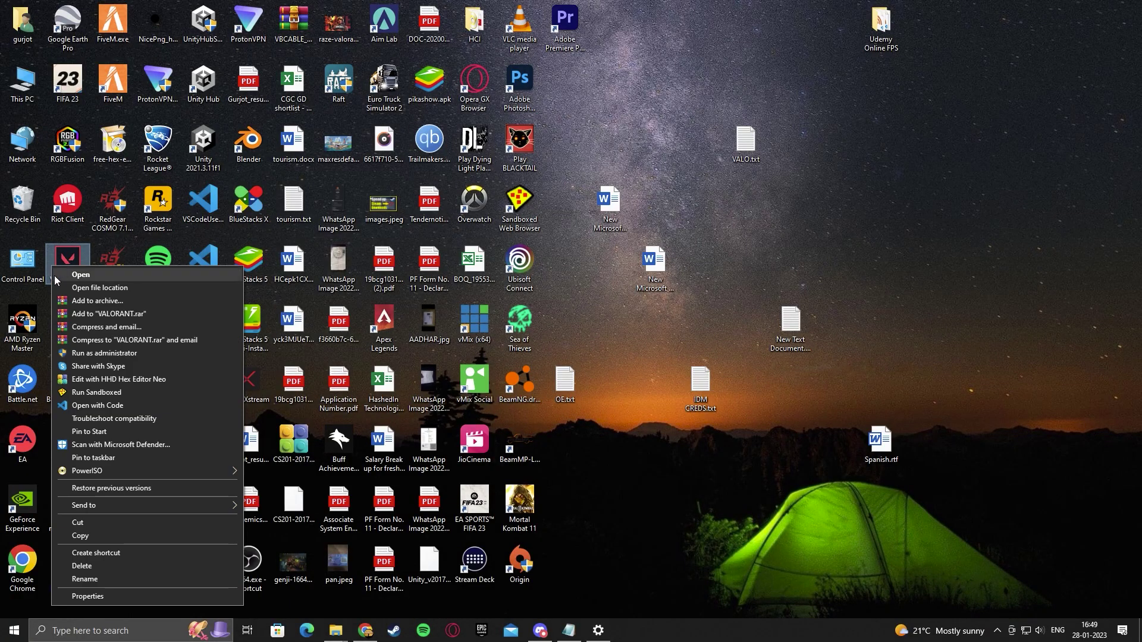
click(135, 594)
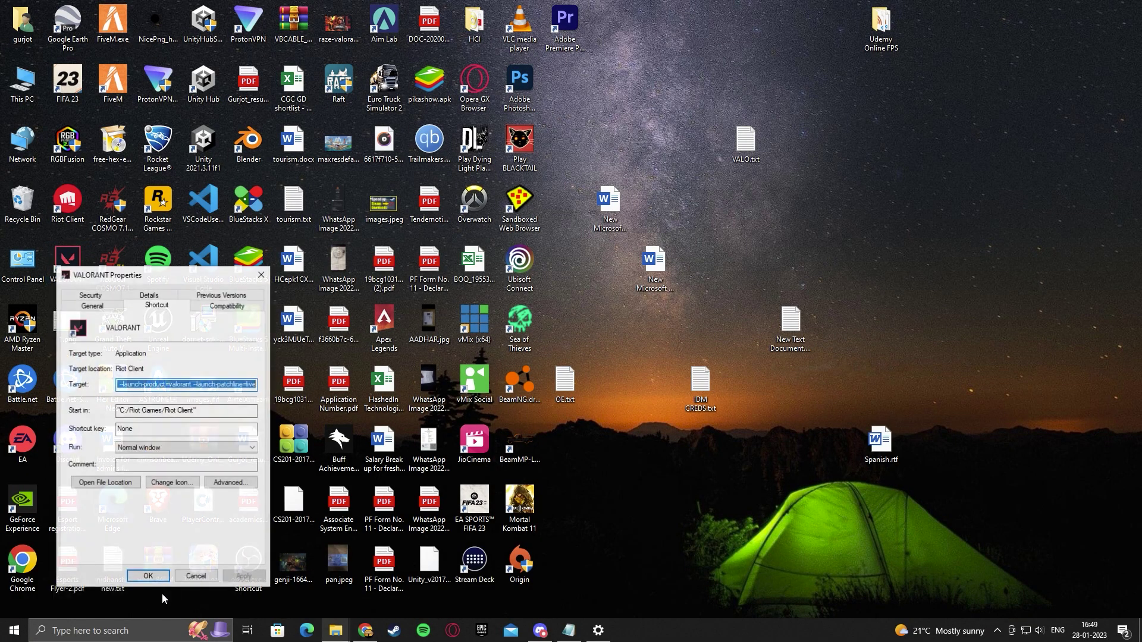
click(203, 305)
drag(189, 277, 425, 182)
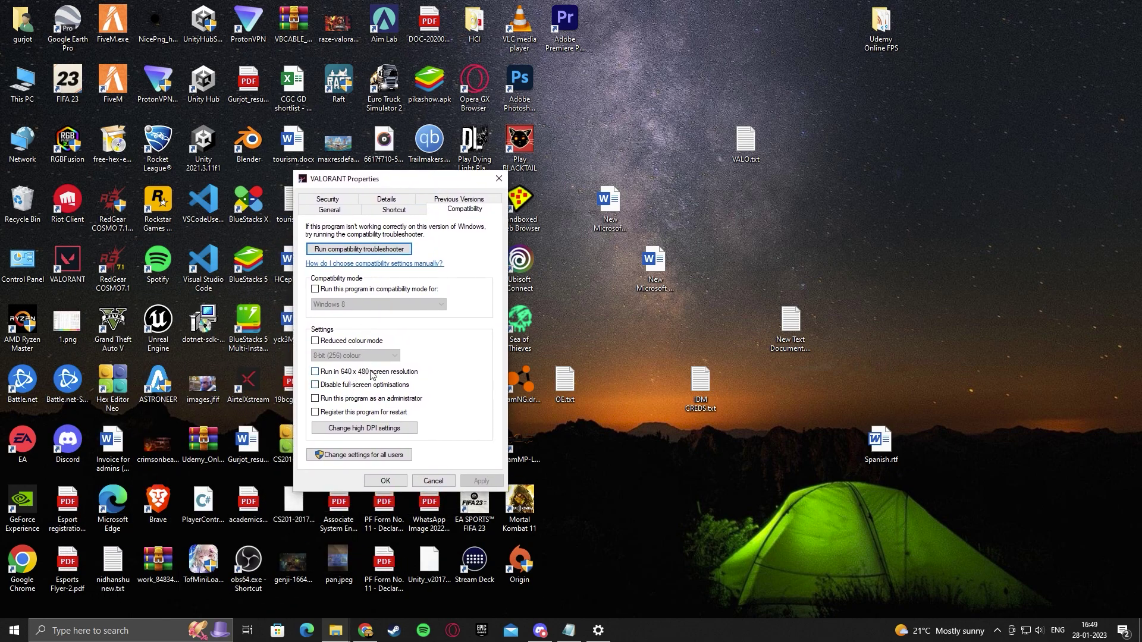
- Start a new line in the VALO.txt note with "AND NOW IN THIS SETTINGS JUST DISABLE"
click(569, 630)
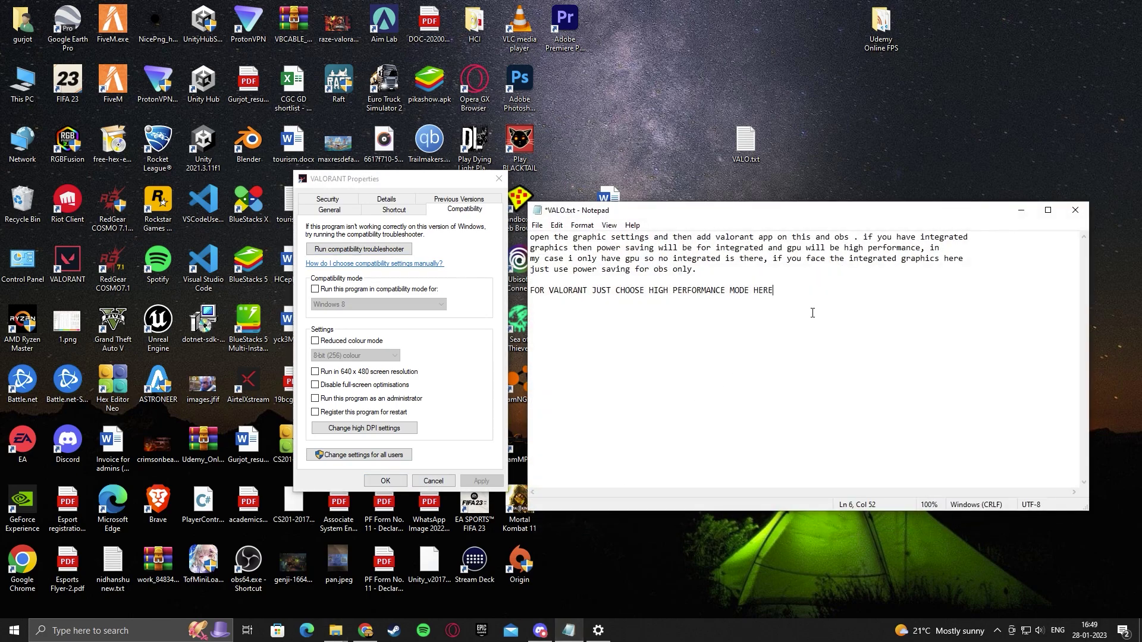
text(AND NOW )
text(IN THIS SETT)
text(INGS)
text( JSU)
text(T)
key(BackSpace)
key(BackSpace)
key(BackSpace)
text(UST DISABLE)
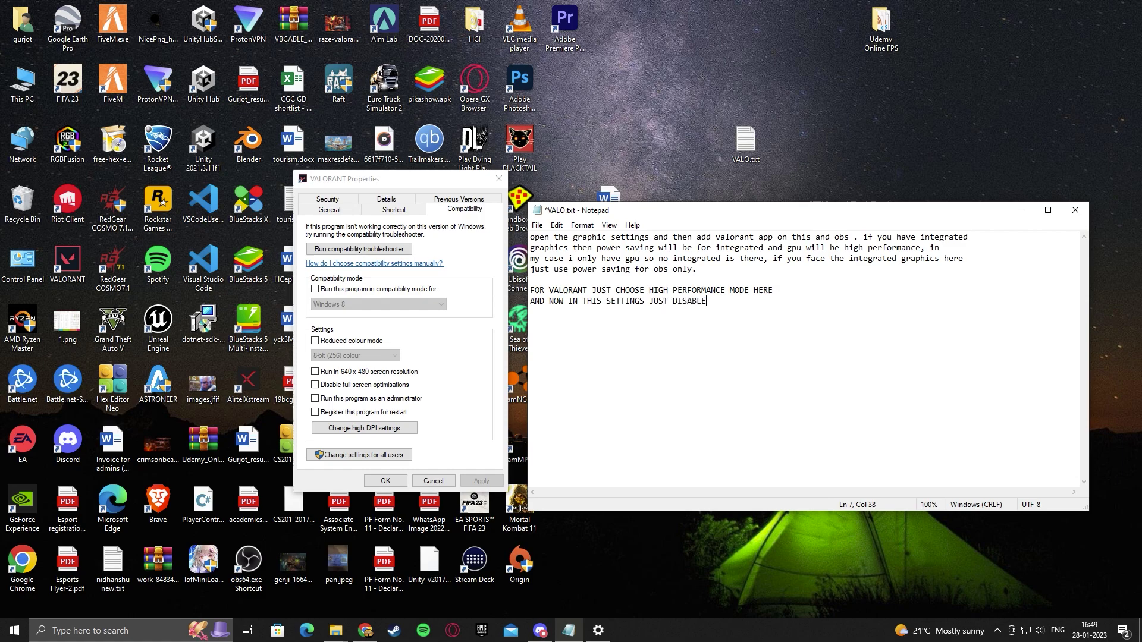
- Finish the note's line with " FULL SCREEN OPTIMISATIONS AND DISBLE RUN AS ADMIN."
text( FULL SCREEN OPT)
text(IN)
text(ISATION)
text(S AN)
text(D DISBLE RU)
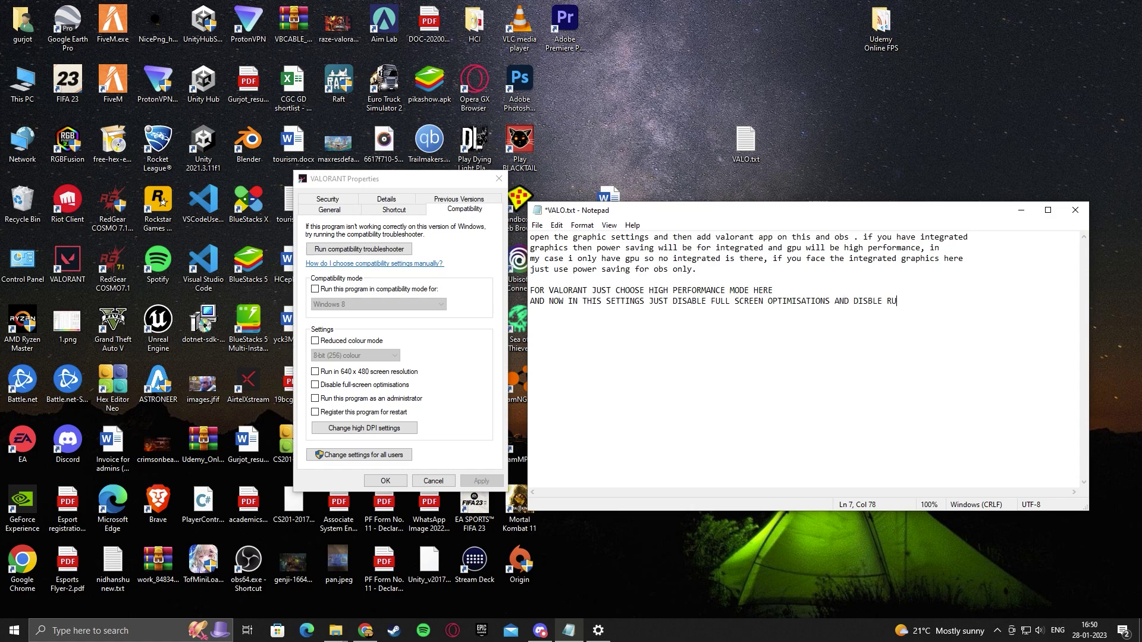
text(N AS ADMIN)
- Disable full-screen optimisations for the VALORANT shortcut, leave compatibility mode off, and apply the properties
click(385, 393)
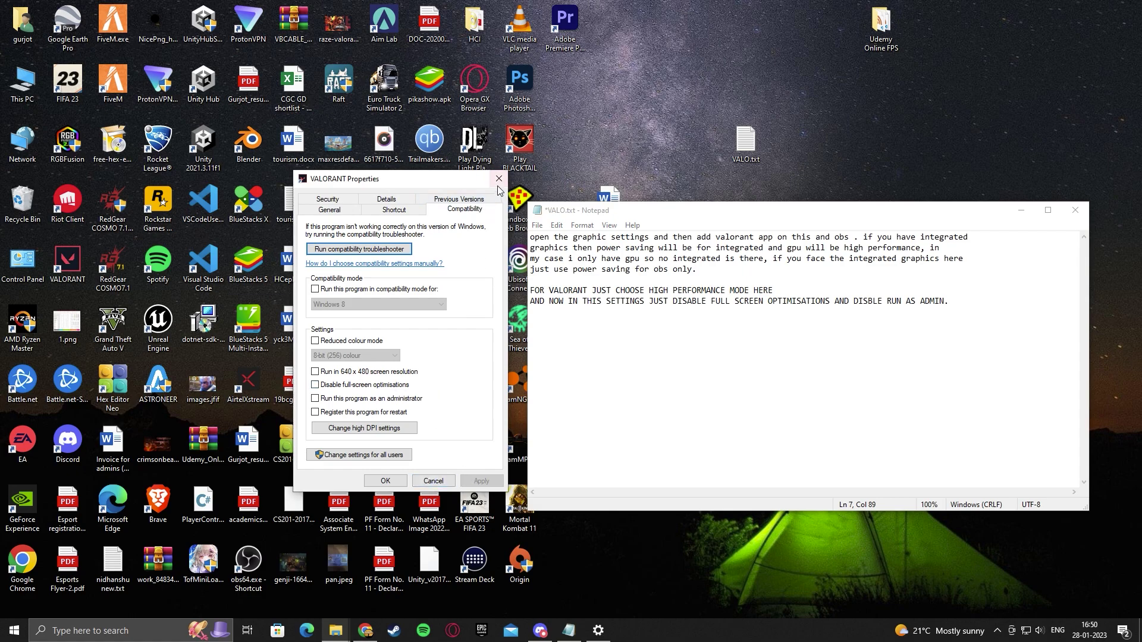
click(325, 290)
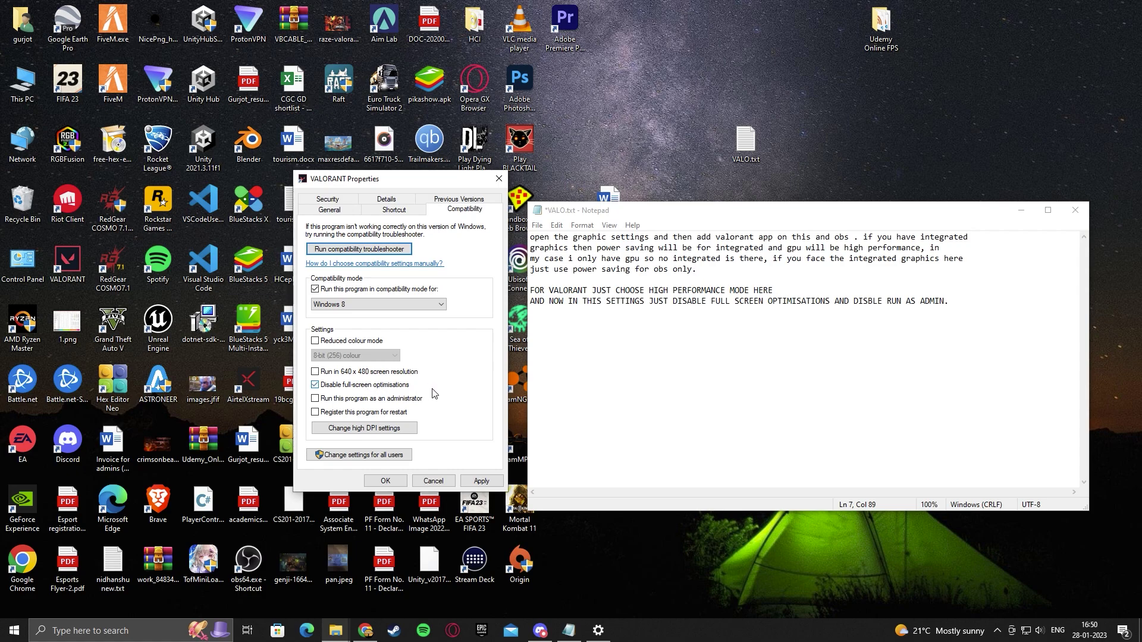
click(416, 289)
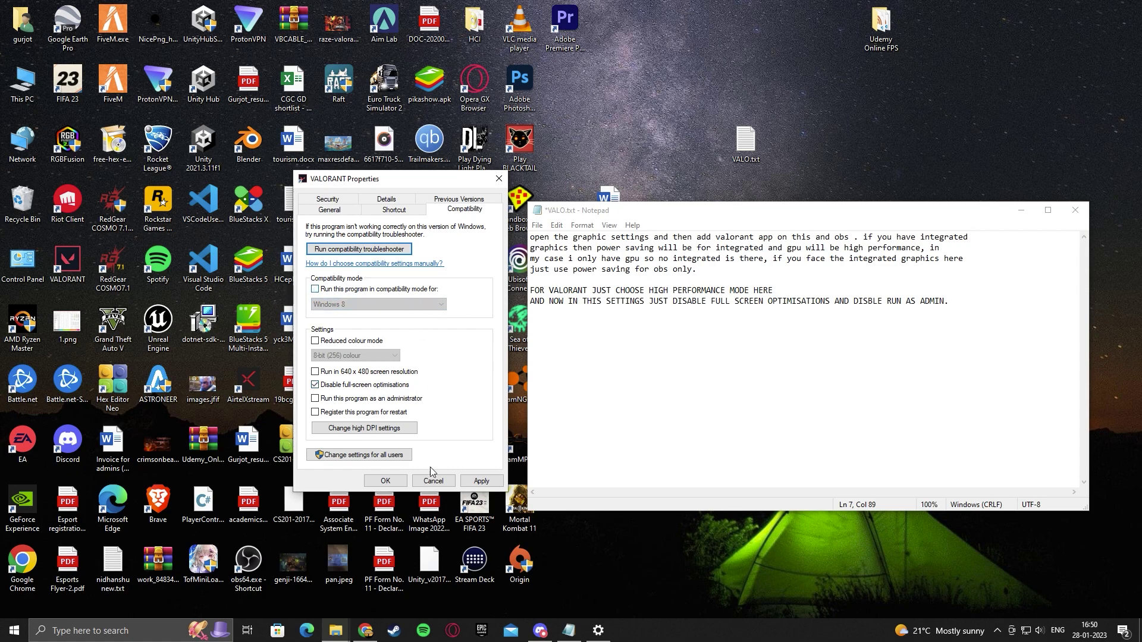
click(483, 481)
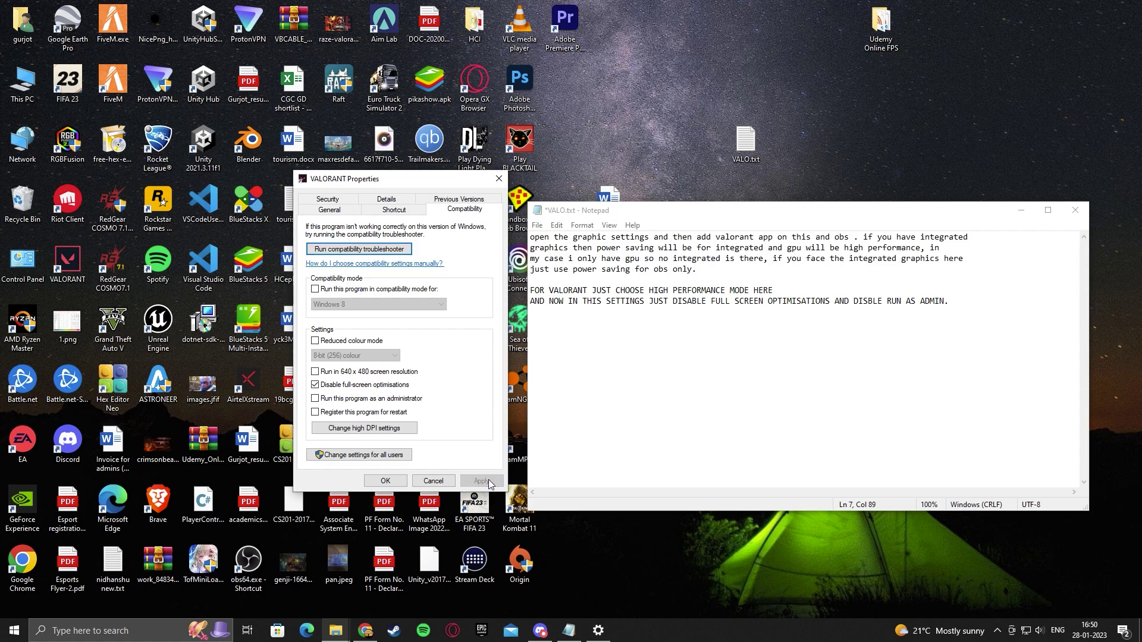
click(385, 481)
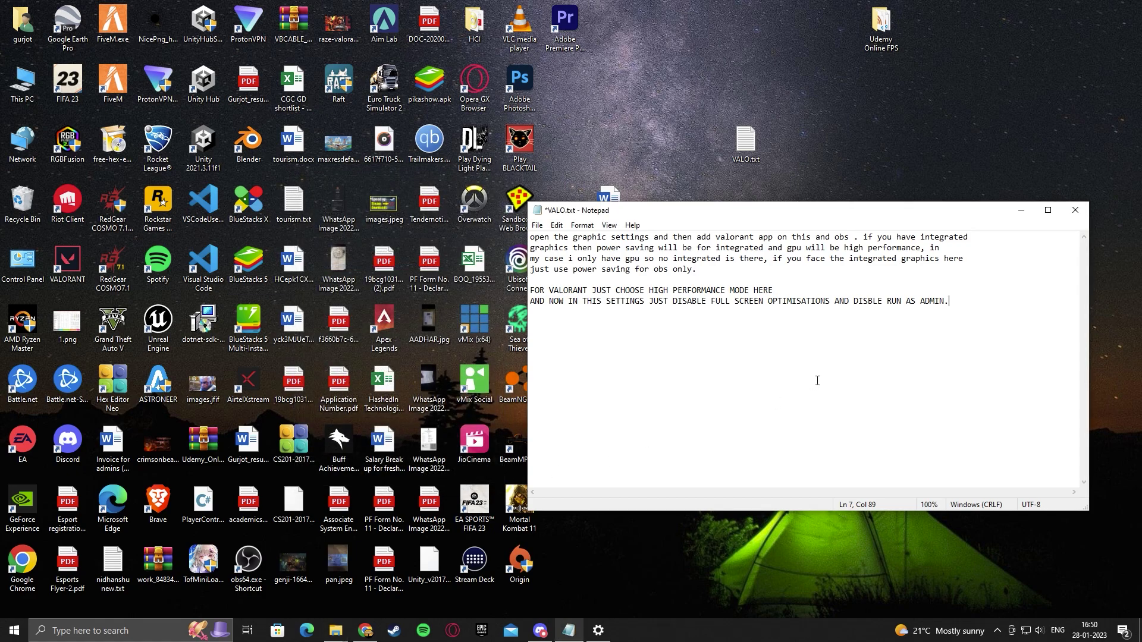
- Launch OBS Studio, minimize the note, and check the compatibility settings of the obs64.exe desktop shortcut
click(245, 565)
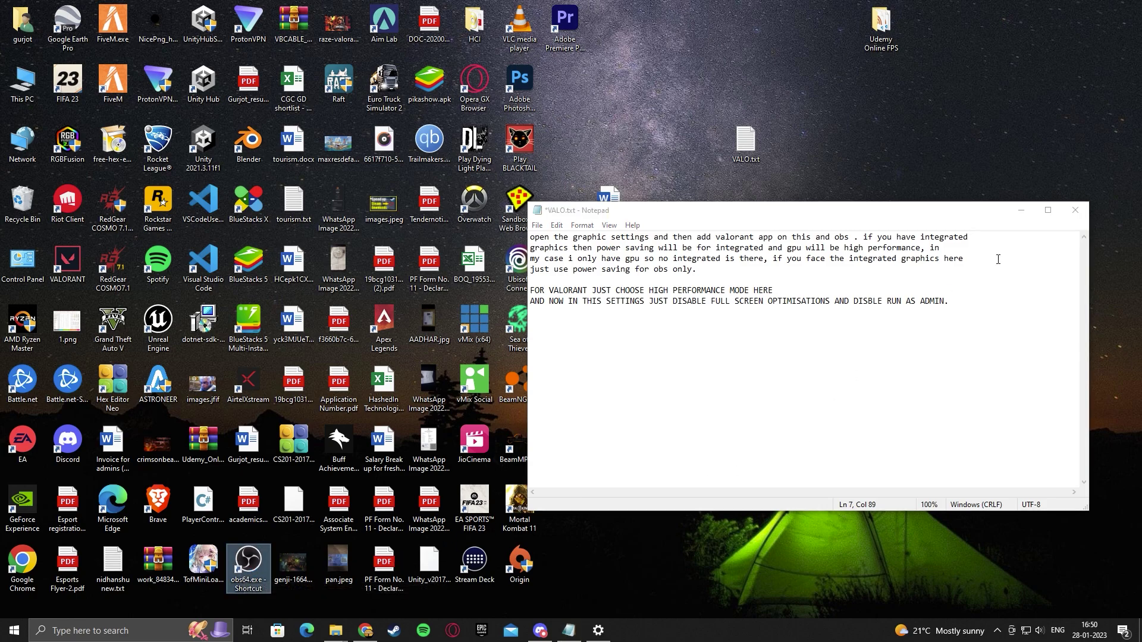
click(1020, 210)
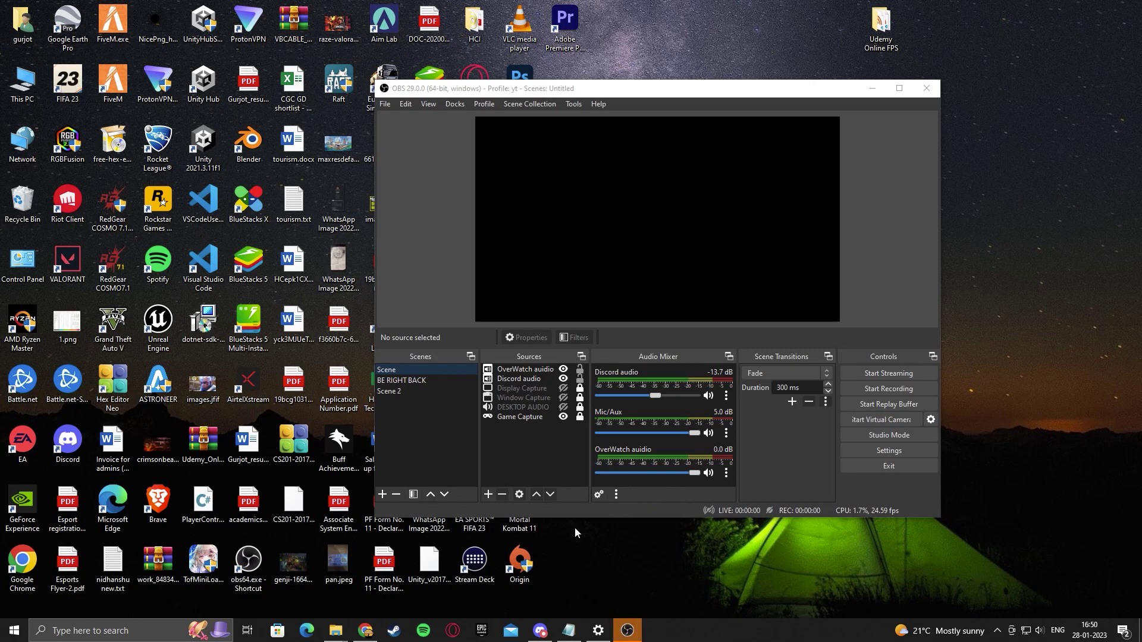
right_click(249, 565)
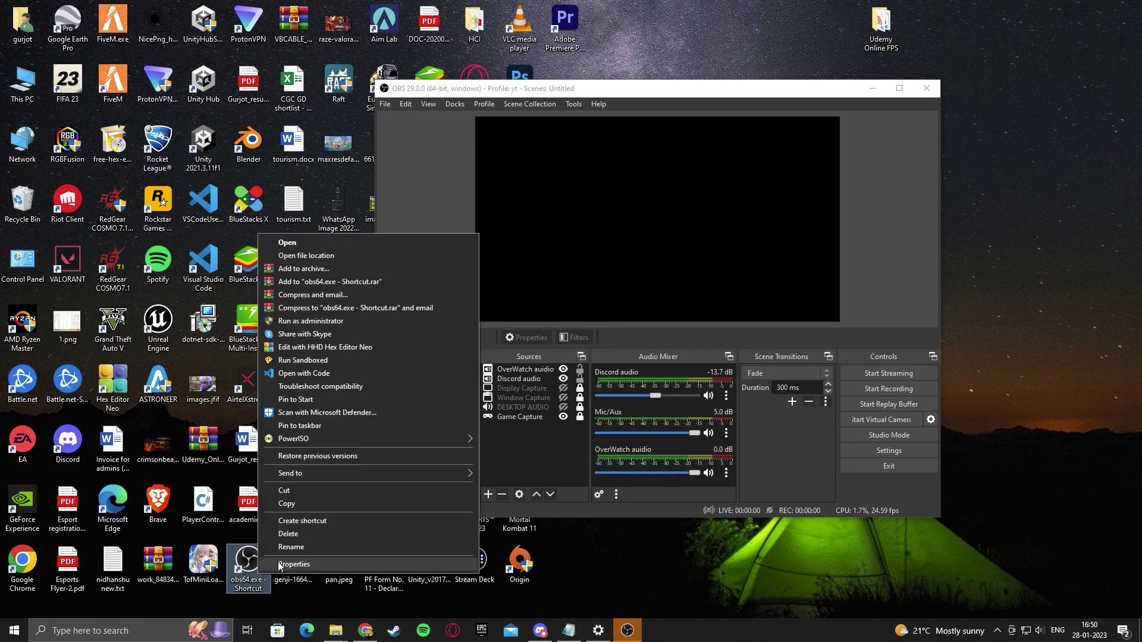
click(334, 578)
click(434, 329)
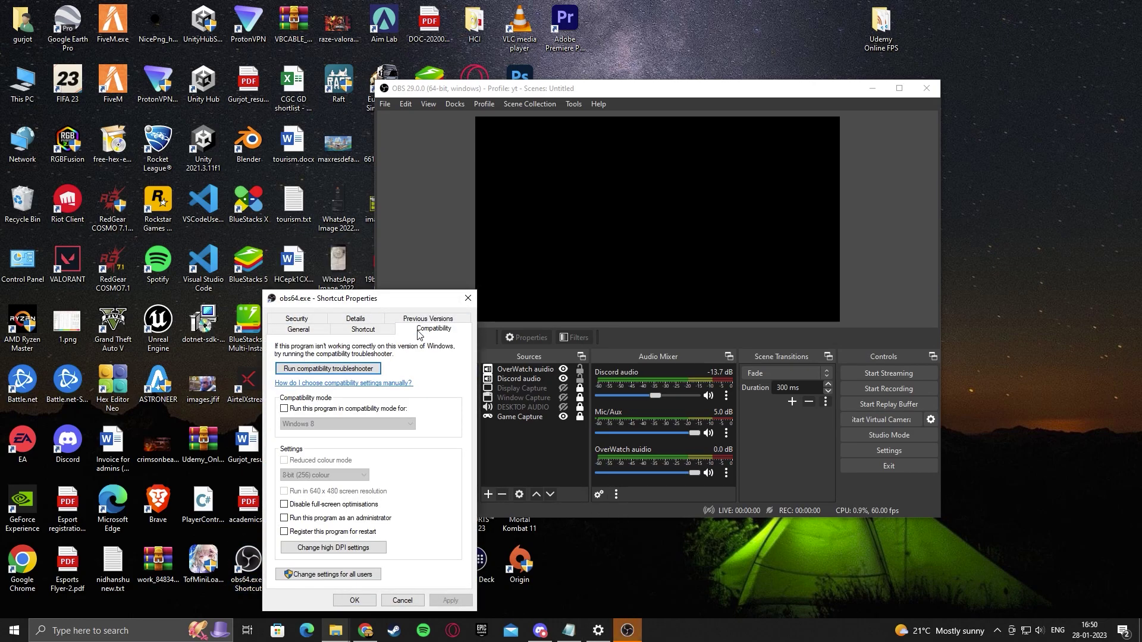
key(Escape)
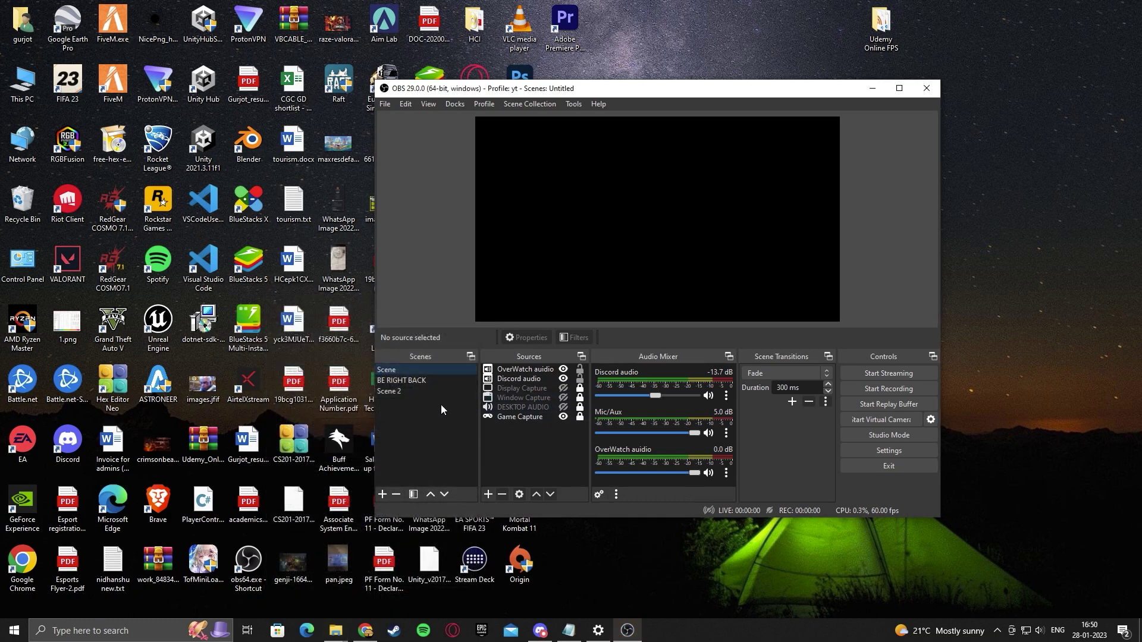
- Launch VALORANT from its desktop shortcut
click(80, 264)
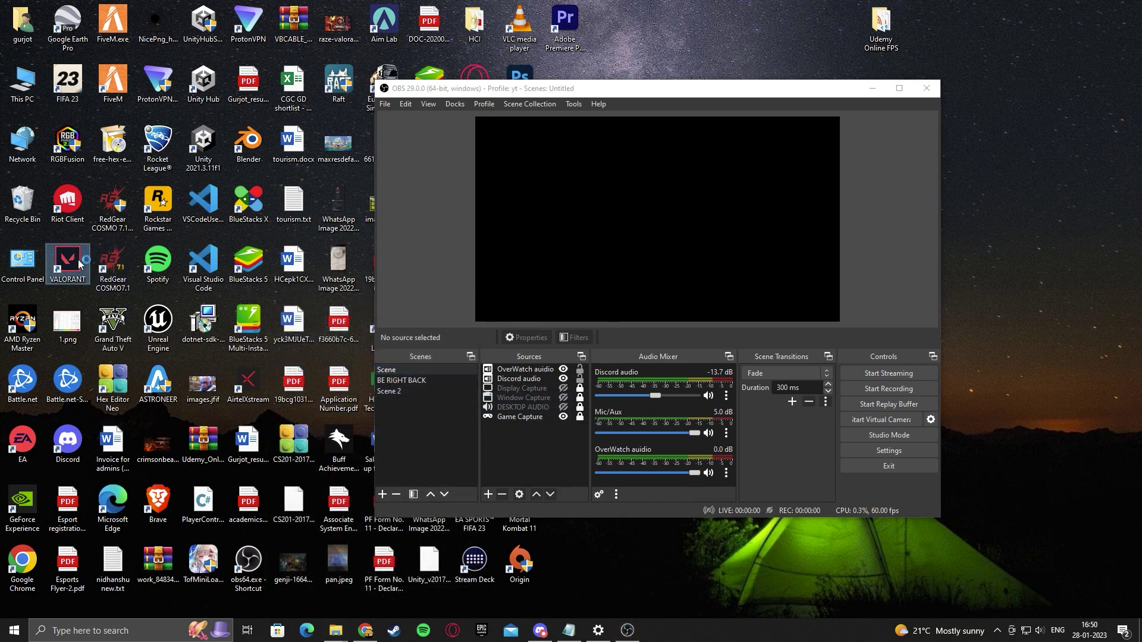
click(450, 456)
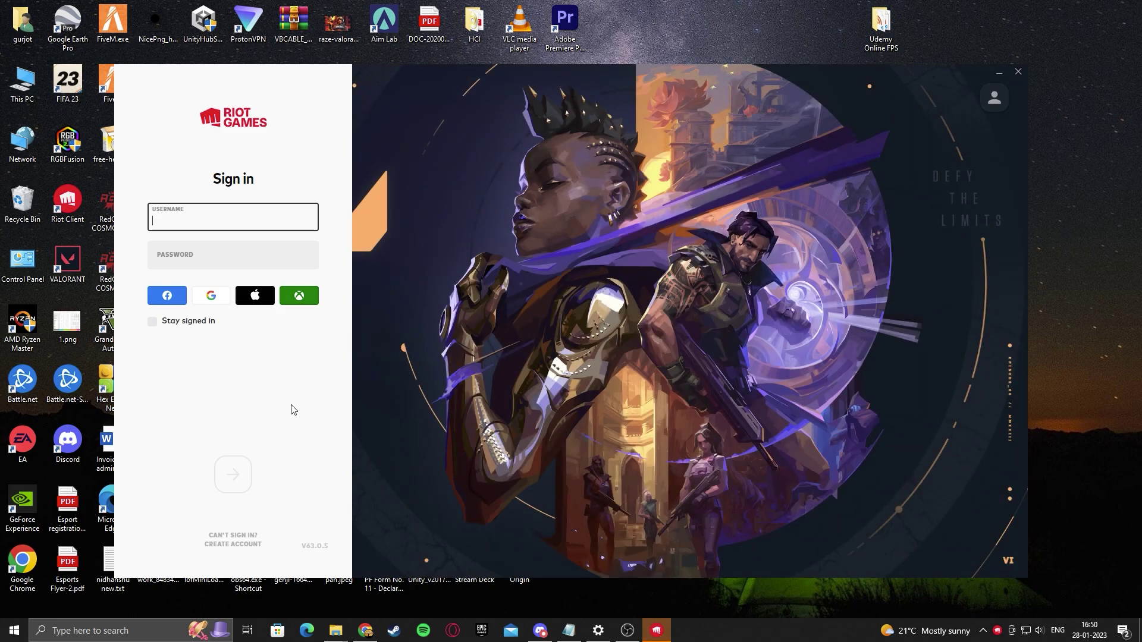
- Switch to OBS Studio, set the Game Capture source's window to [VALORANT-Win64-Shipping.exe]: VALORANT, and make the source visible
key(alt+Tab)
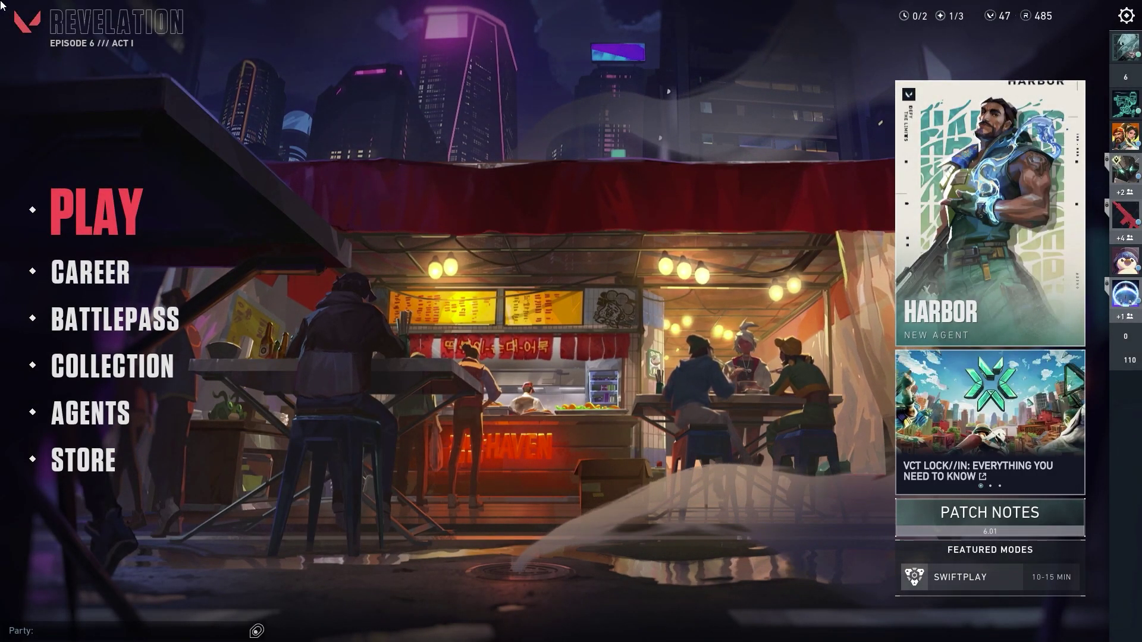
key(alt+Tab)
double_click(510, 413)
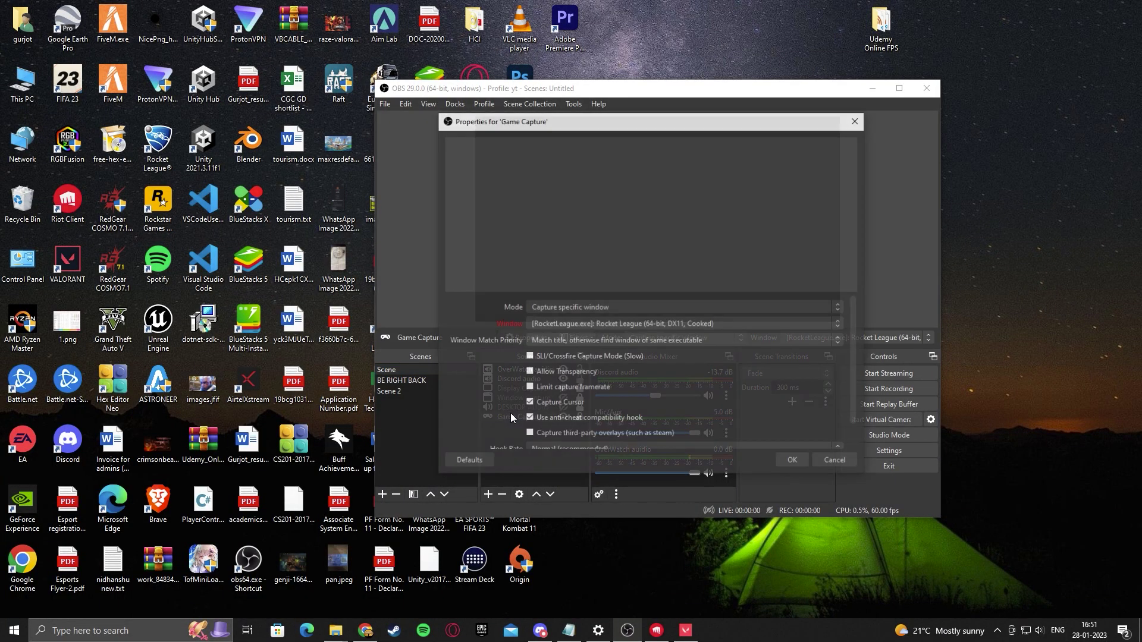
click(647, 324)
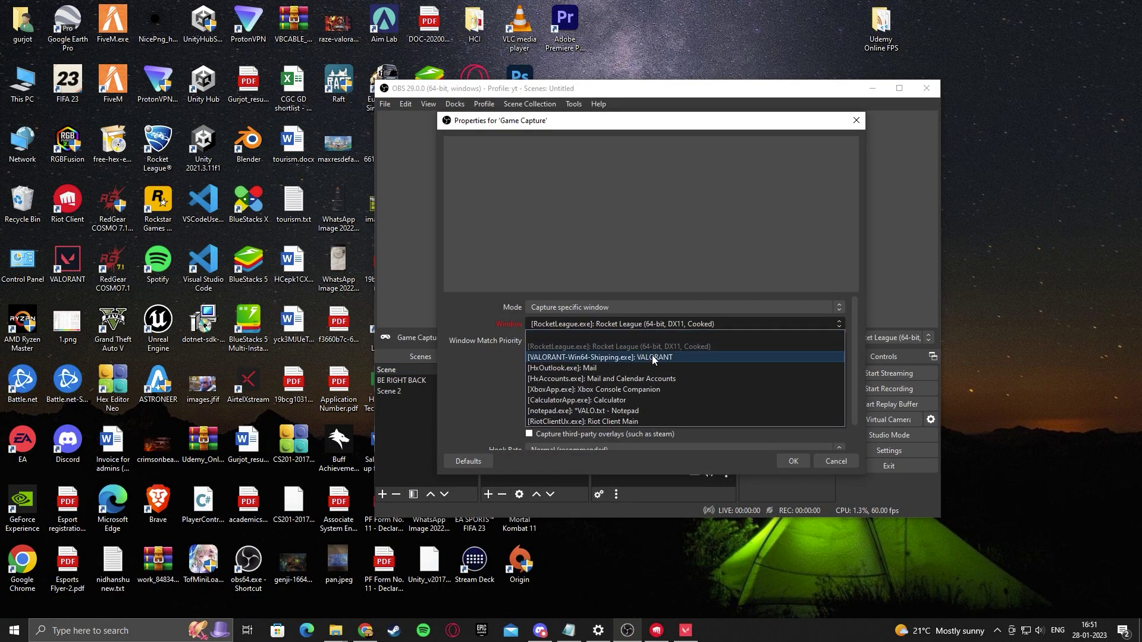
click(652, 357)
scroll(630, 407, down, 1)
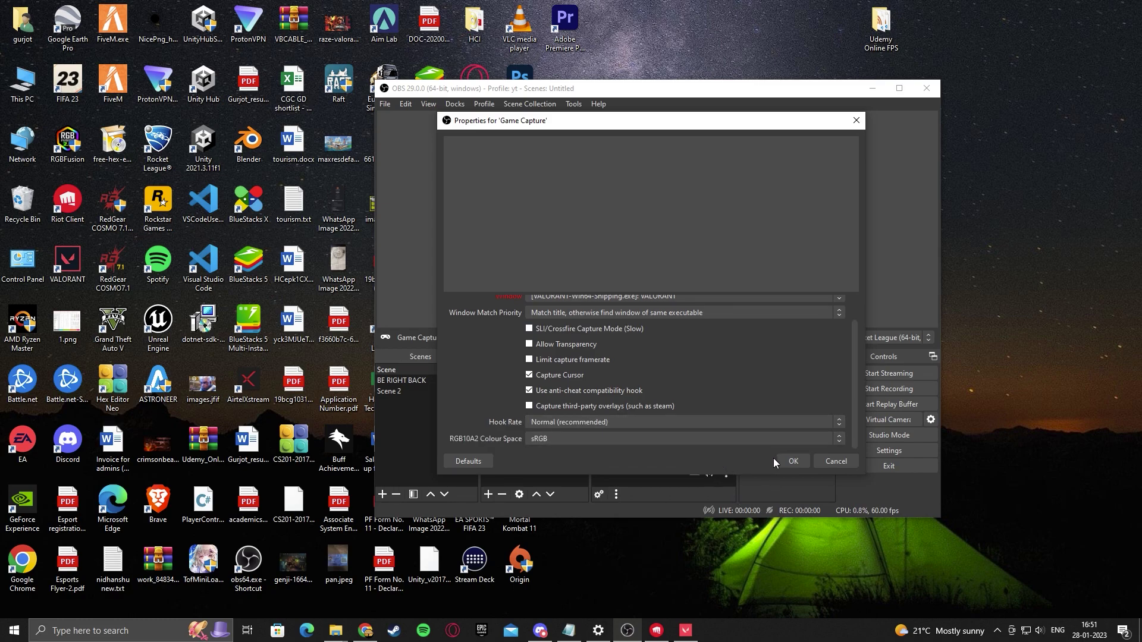
click(791, 461)
click(563, 417)
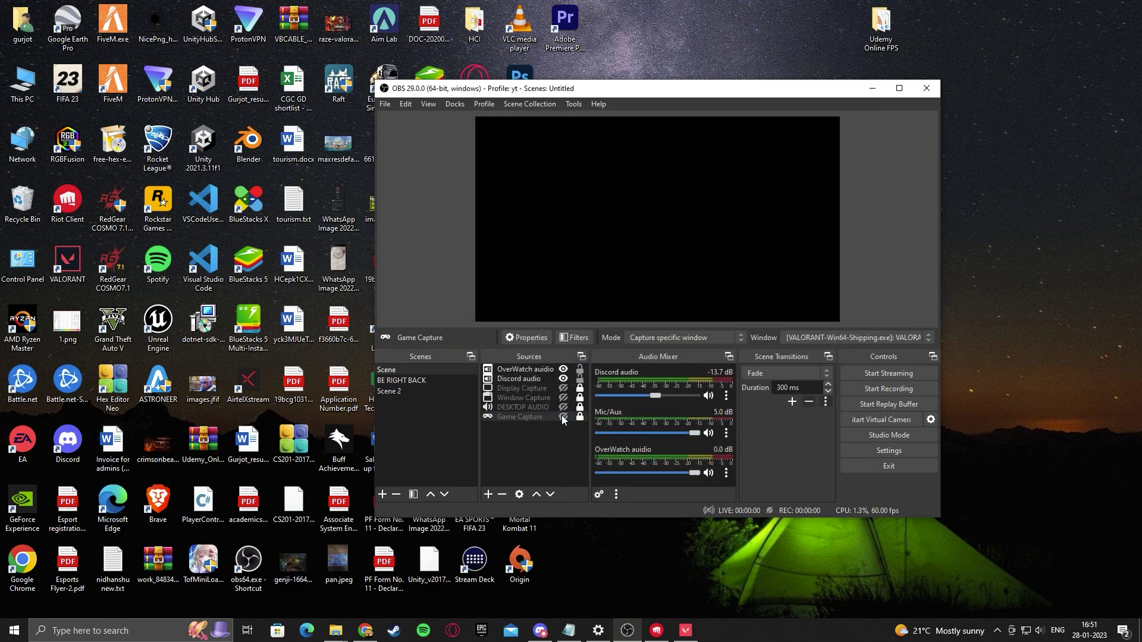
- Open the Play lobby in VALORANT and return to OBS Studio to check the game capture preview
click(687, 630)
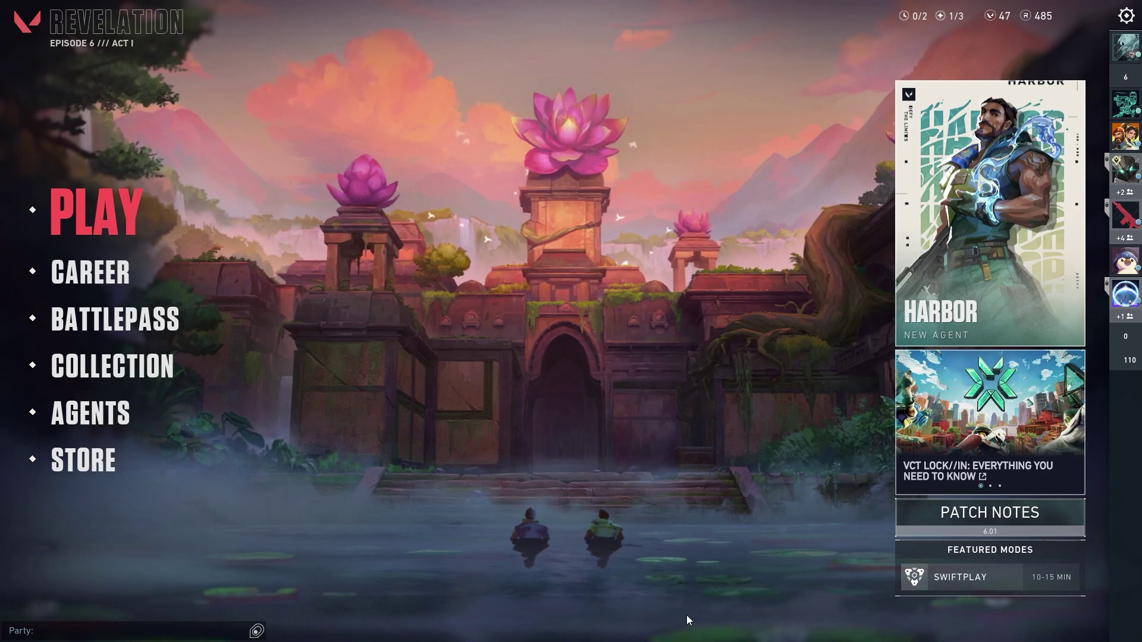
click(110, 219)
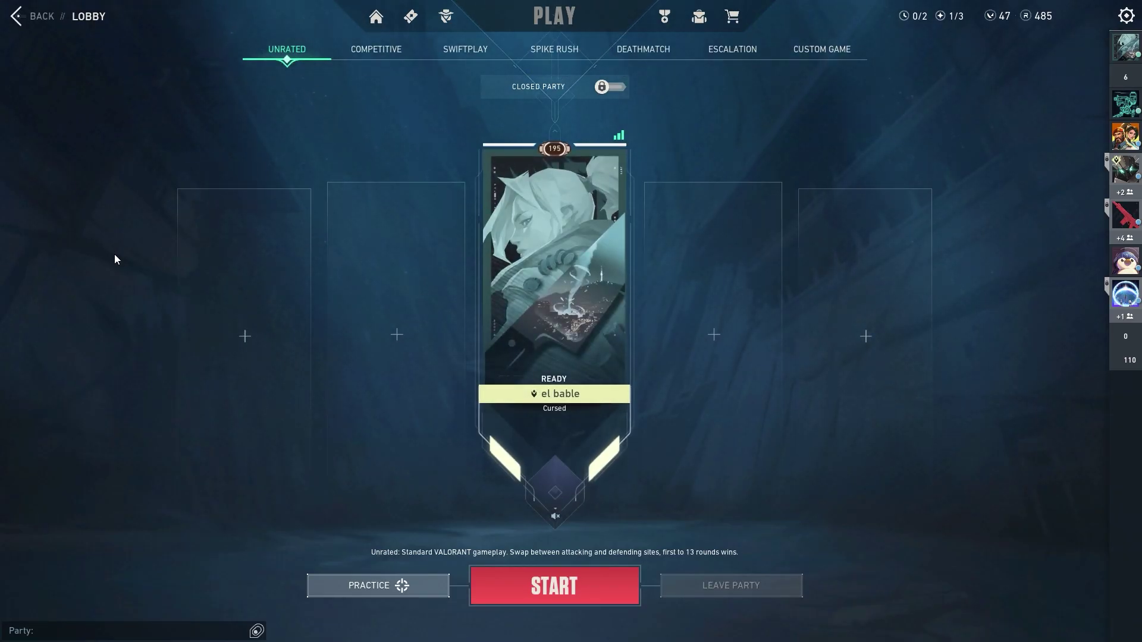
key(alt+Tab)
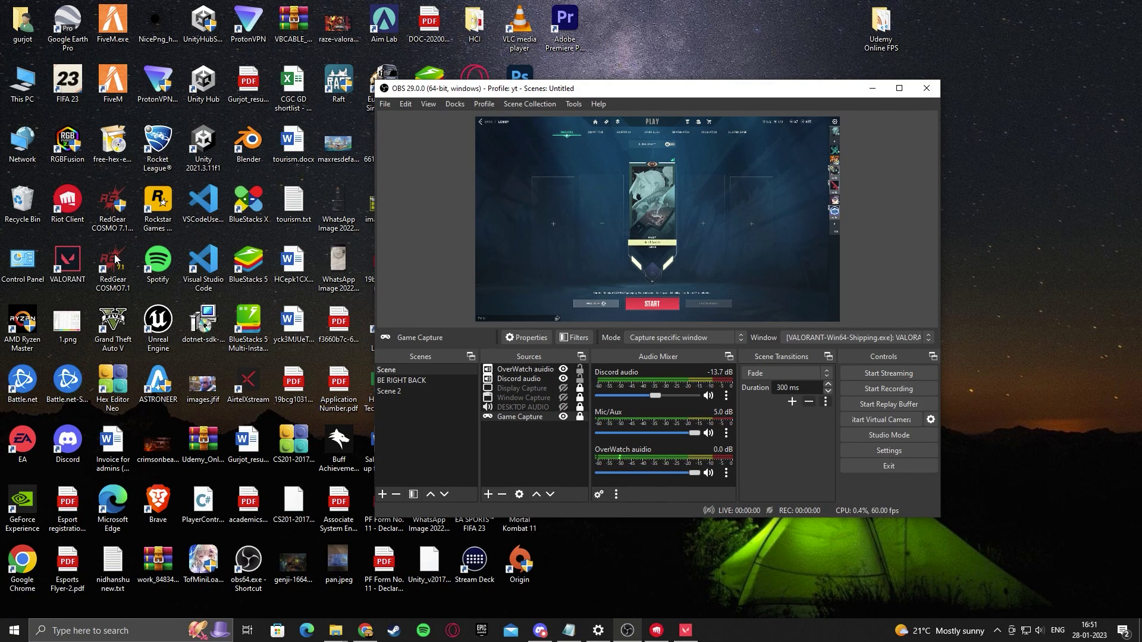
- Add the line "THIS ISSUE WILL BE FIXED NOW" at the end of the VALO.txt note in Notepad
click(572, 632)
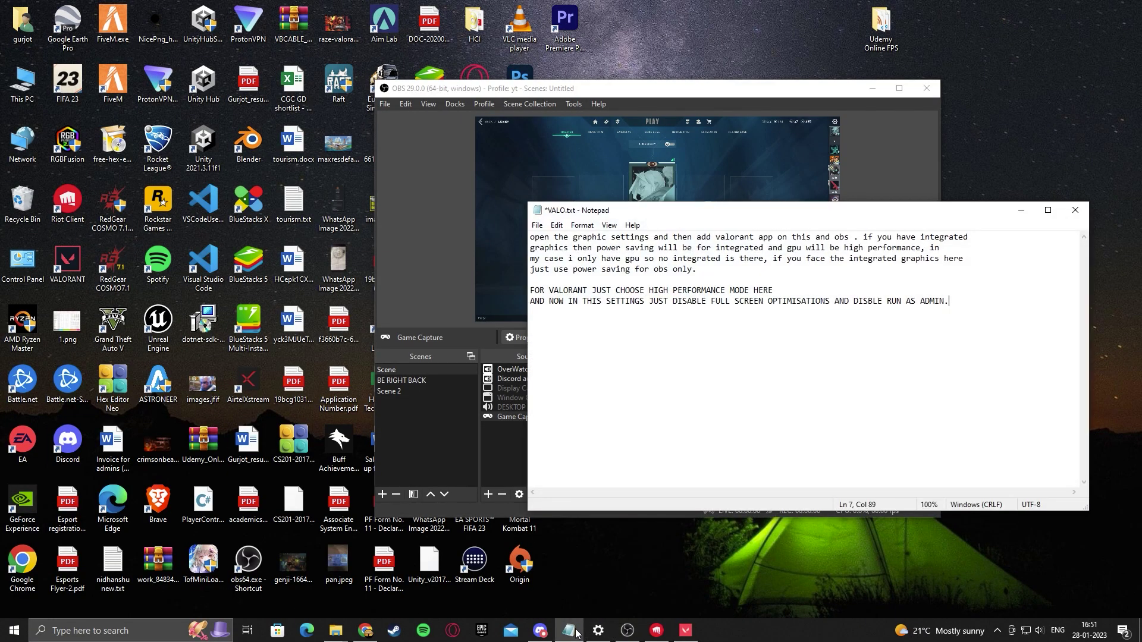
text(THIS ISSUE WILL BE FIXED NOW)
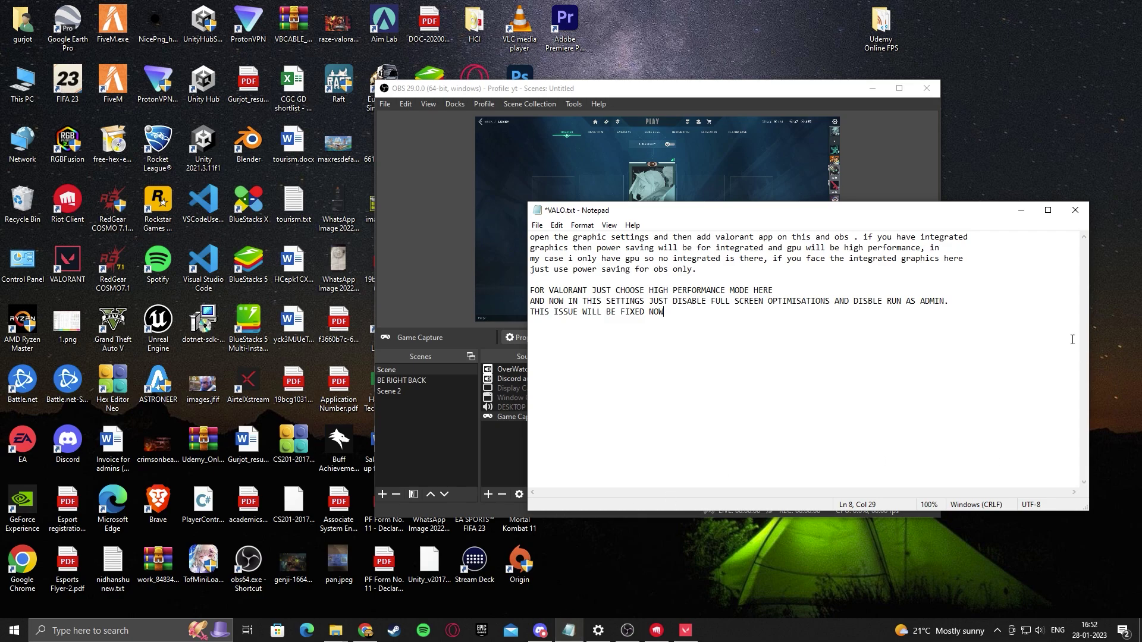
- Close the VALO.txt note without saving its changes and close OBS Studio
click(1075, 209)
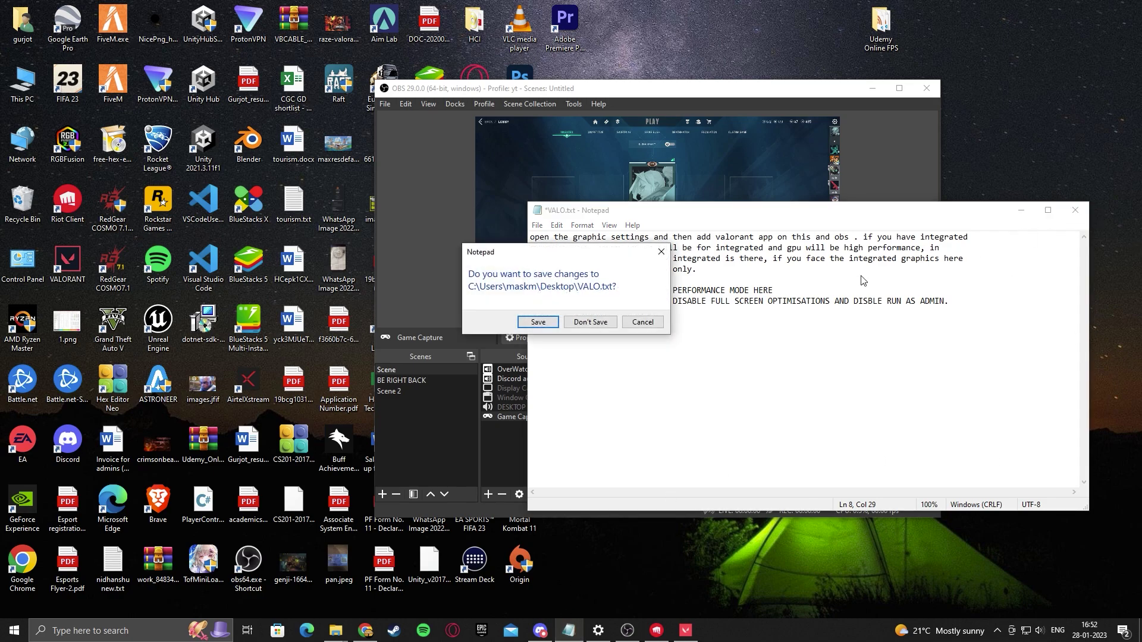
click(599, 324)
click(926, 88)
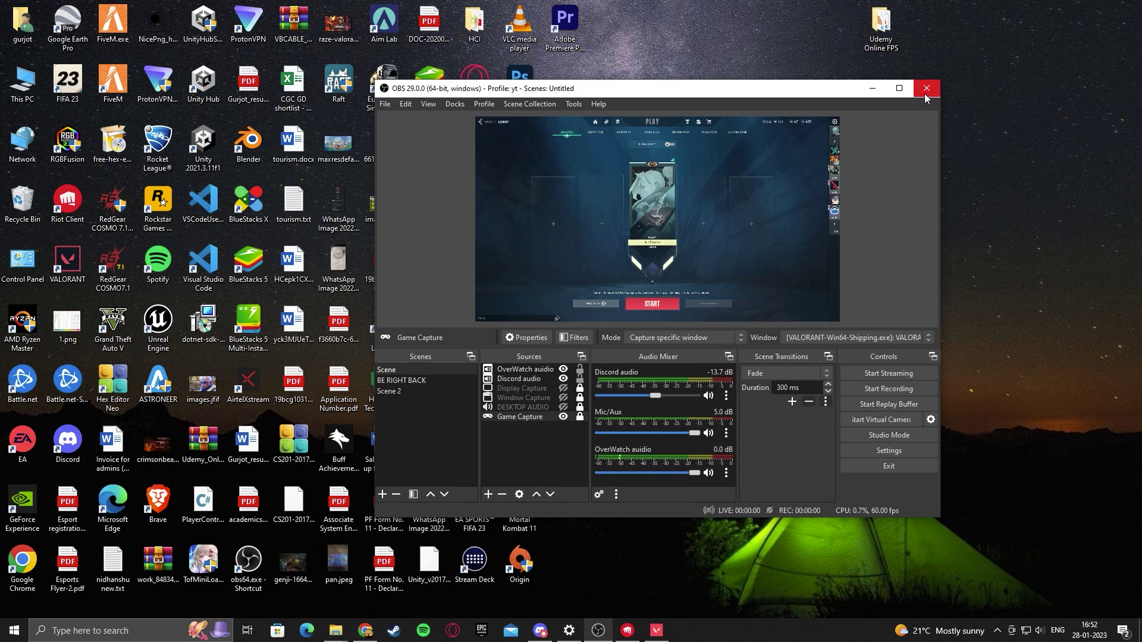